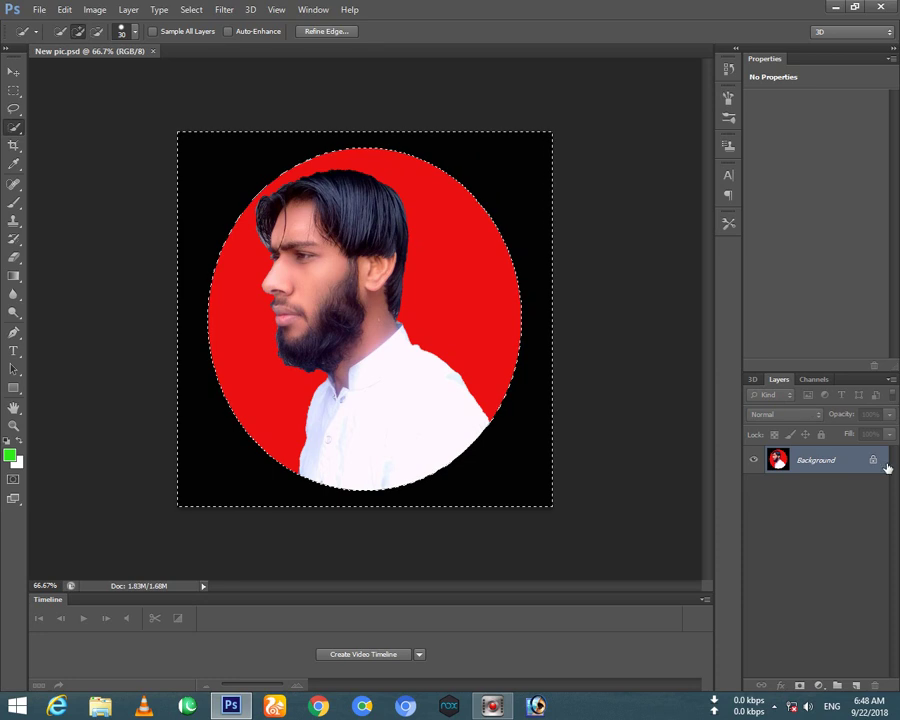
- Convert the Background to the regular layer Layer 0 and remove the selected black area around the circle, leaving nothing selected
double_click(875, 462)
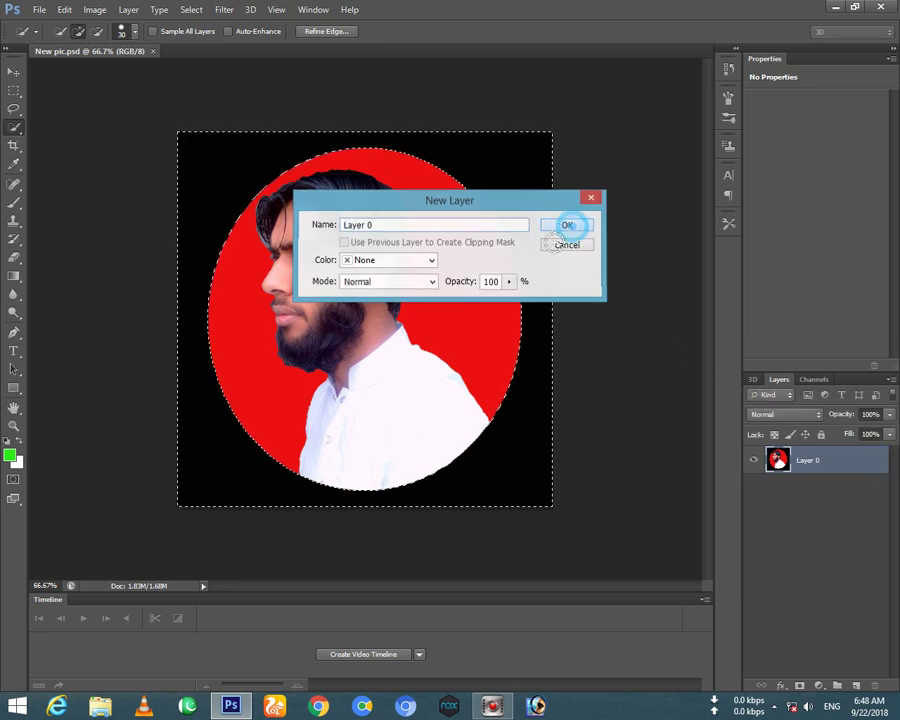
left_click(572, 227)
key("Delete")
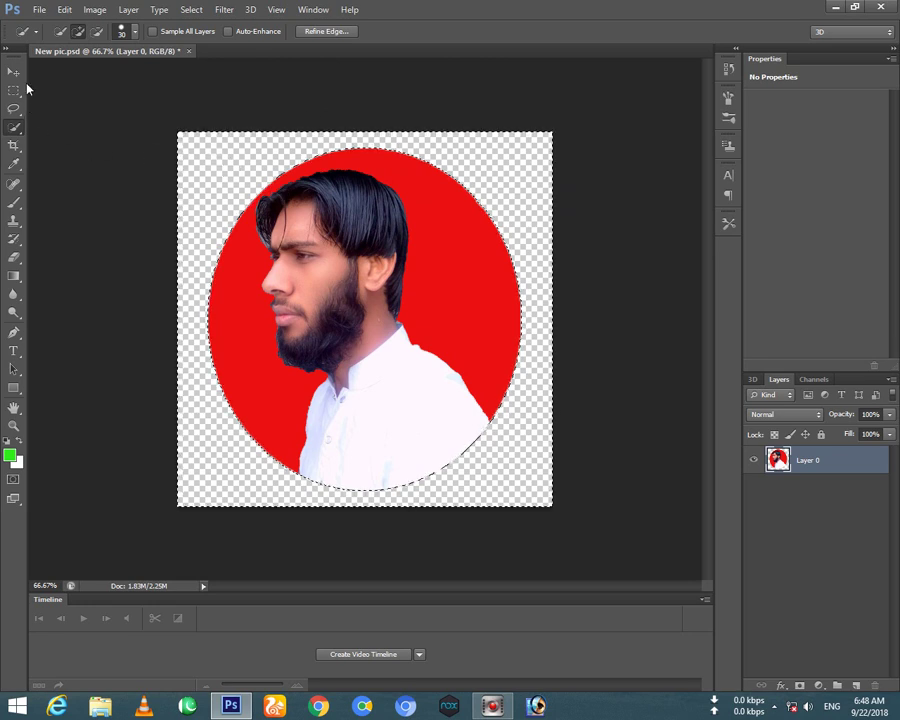
key("ctrl+d")
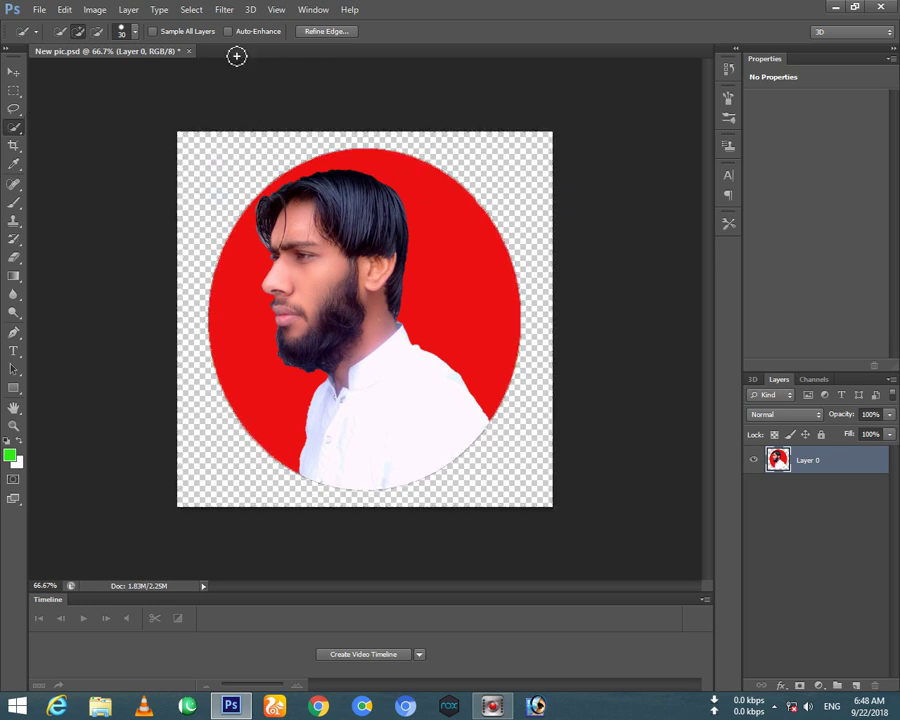
- Create a new 3D extrusion from the circular portrait layer
left_click(14, 71)
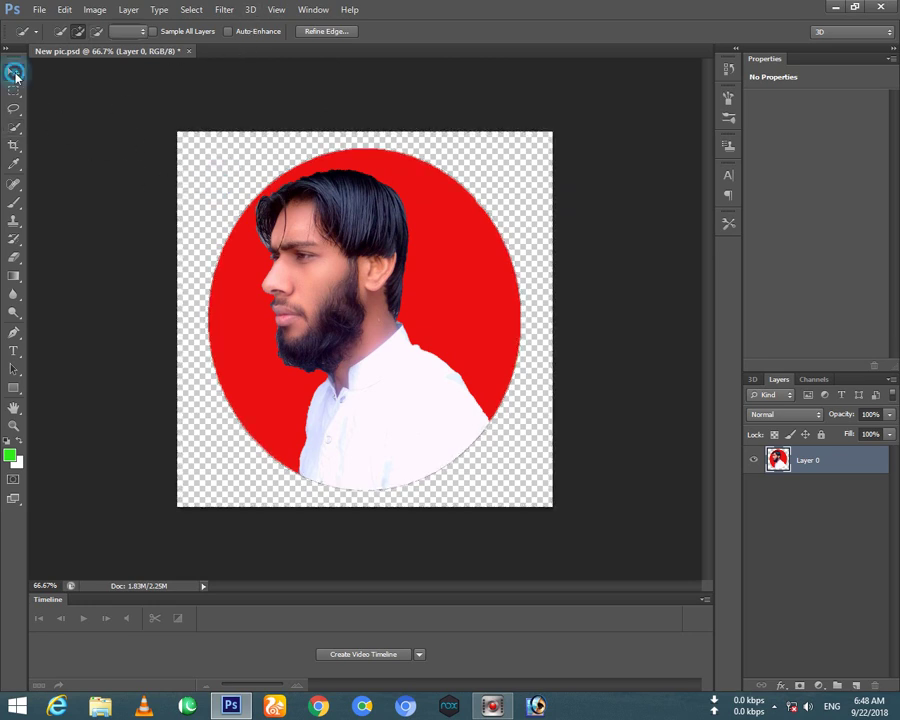
left_click(249, 10)
left_click(262, 57)
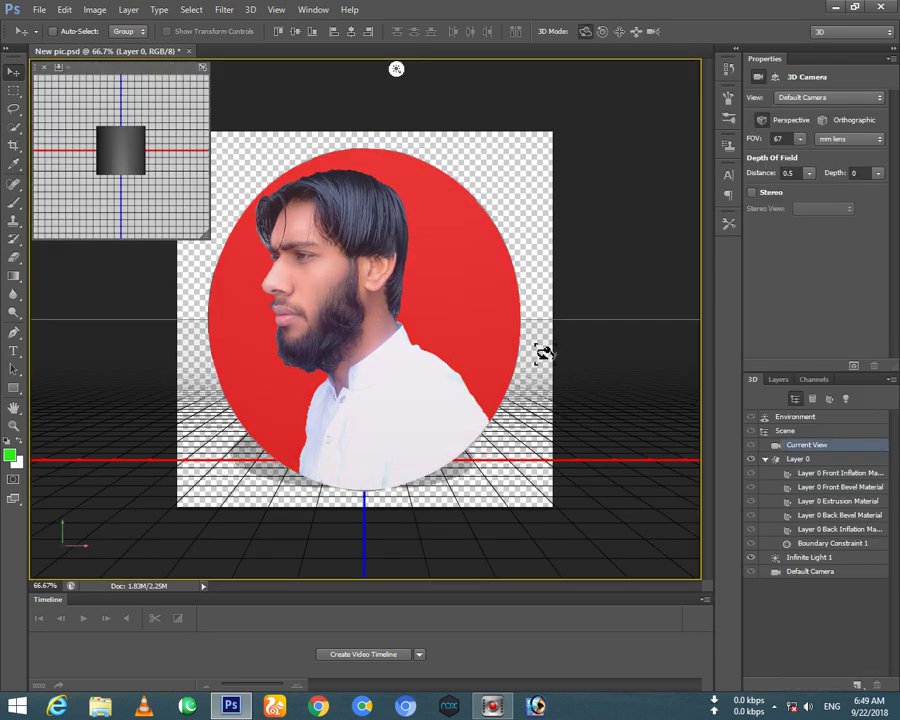
- Turn the extruded cylinder sideways around its Y axis and scale it along Z to about 10% for a thin disc
left_click(405, 334)
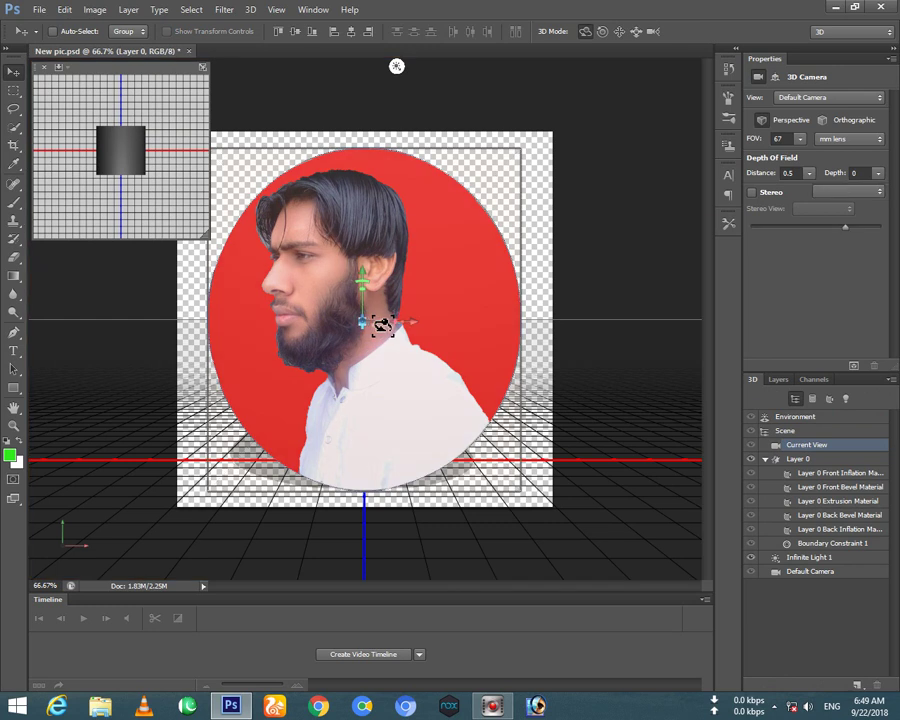
left_click_drag(401, 324, 228, 330)
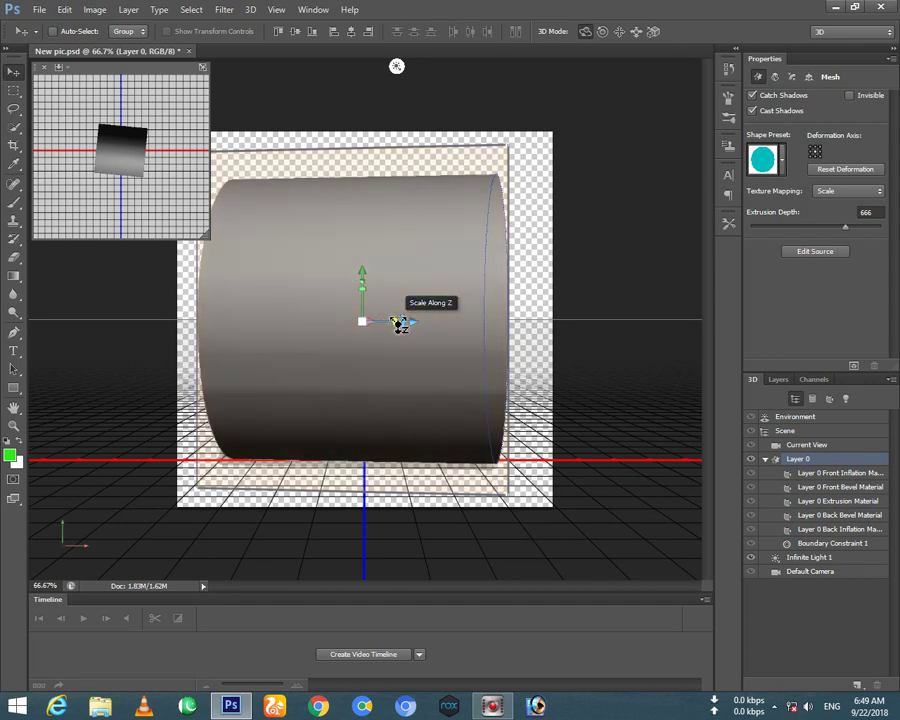
left_click_drag(399, 324, 241, 328)
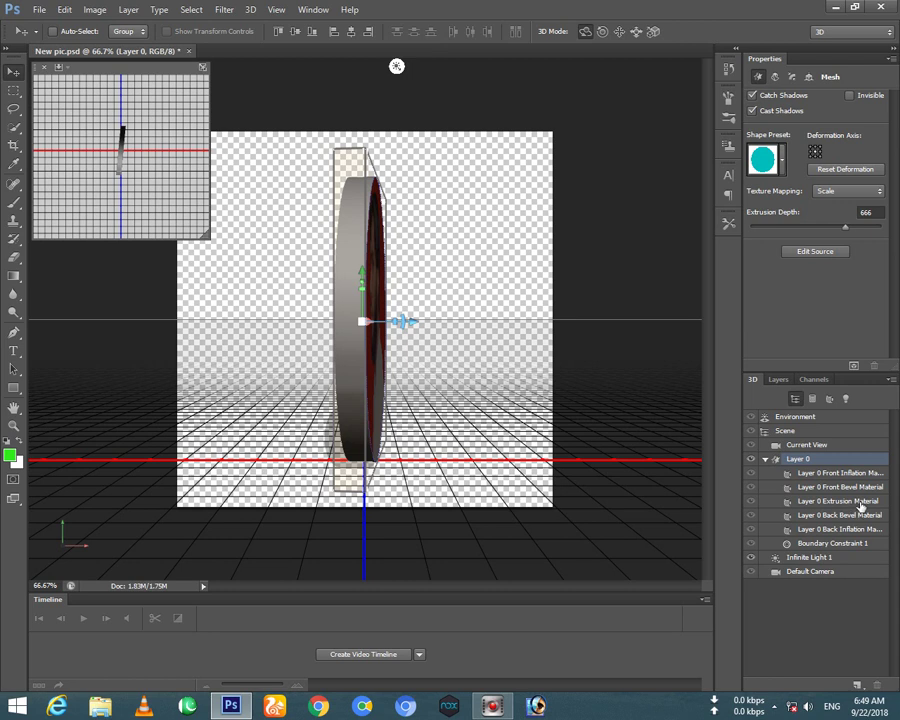
- Set the diffuse color of the Layer 0 Extrusion Material to bright green 5fed19
left_click(866, 503)
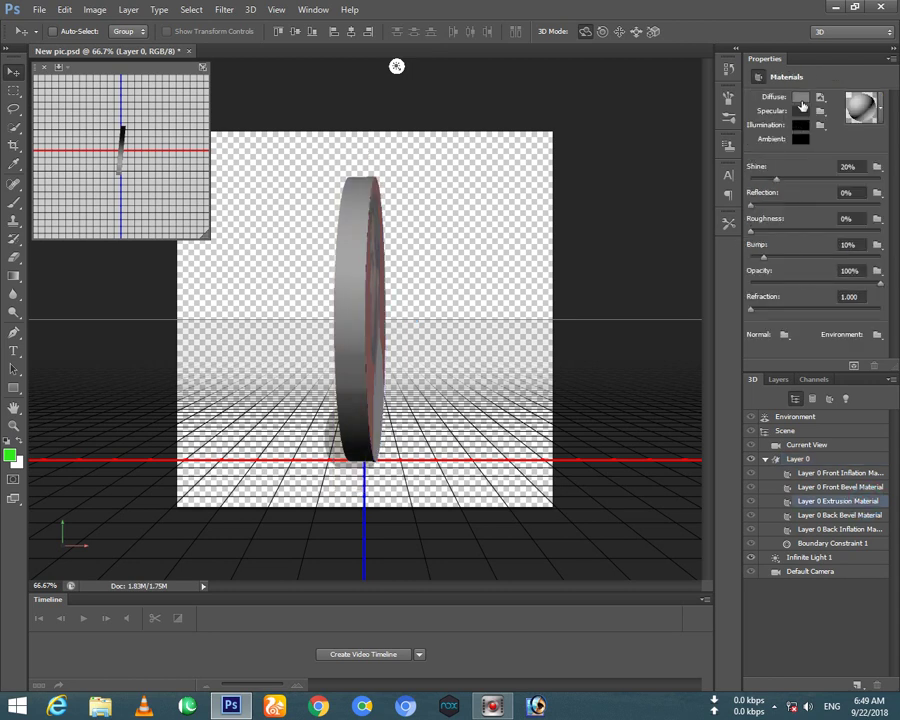
left_click(800, 98)
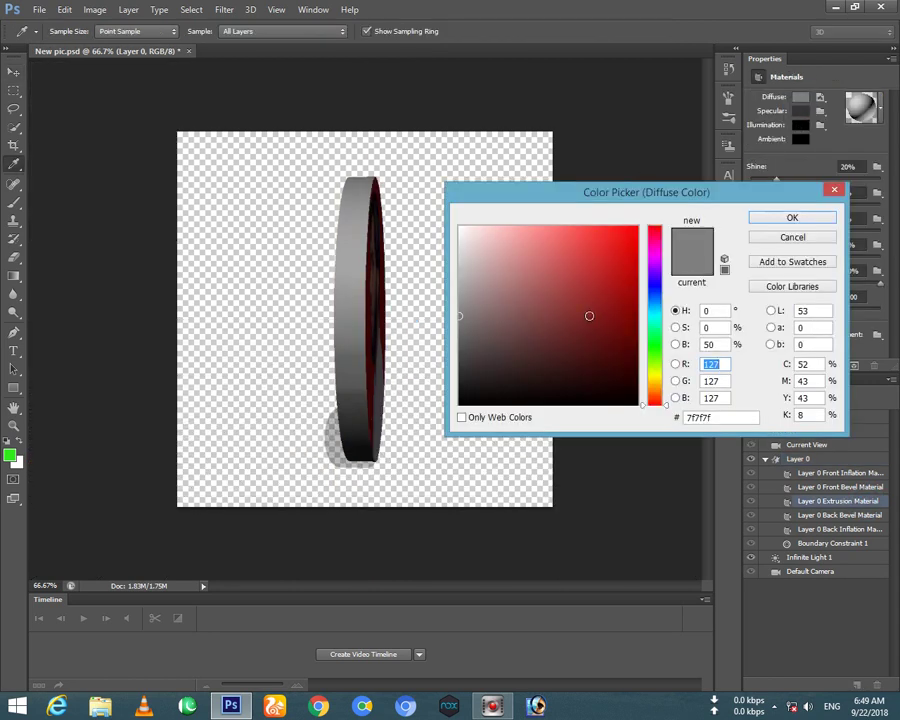
left_click(650, 355)
left_click(616, 270)
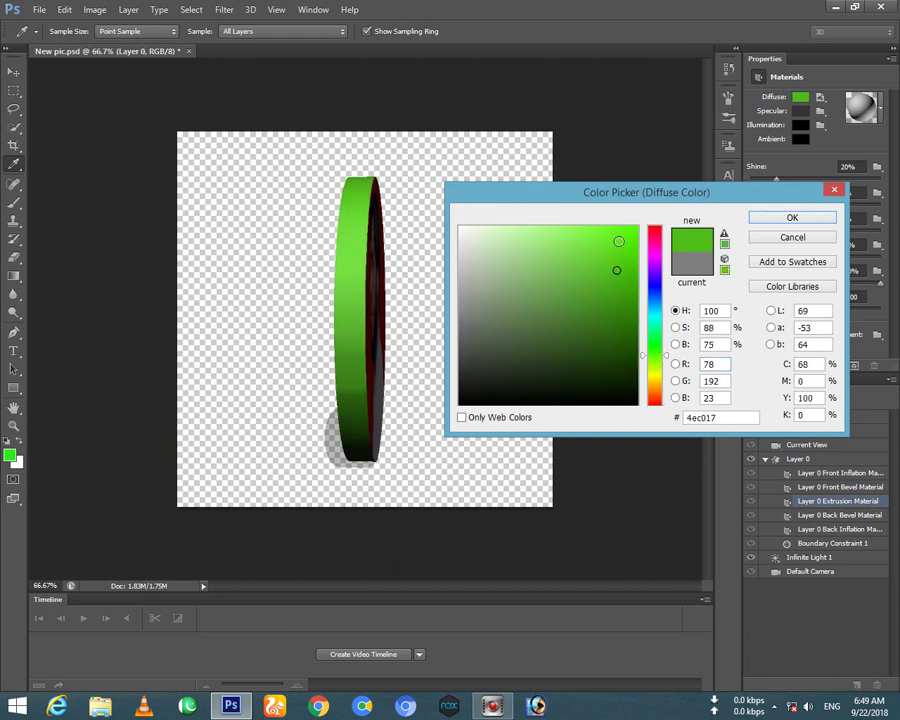
left_click(619, 238)
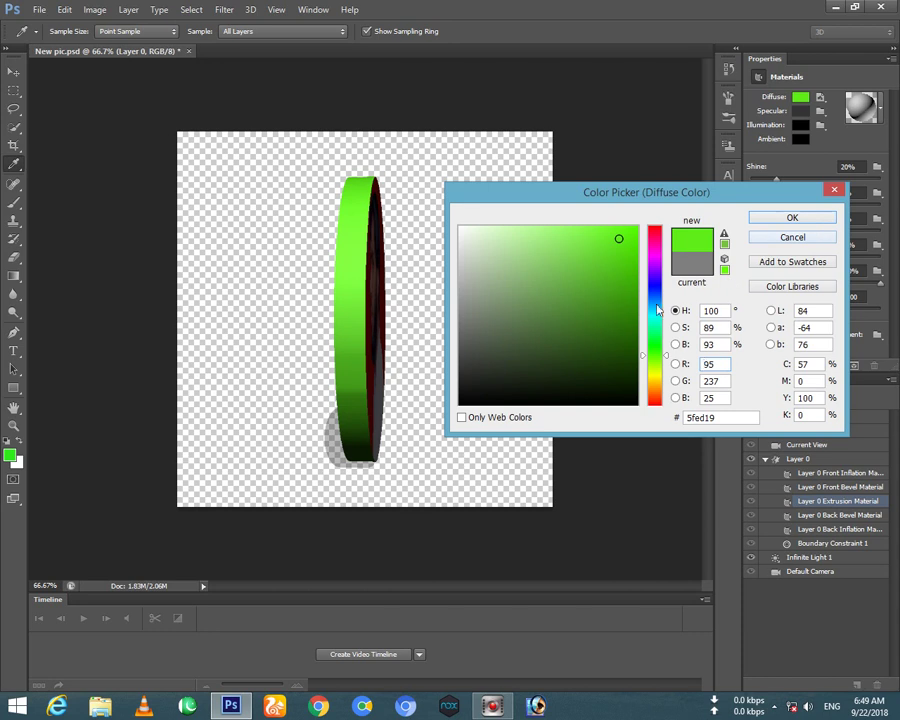
left_click(770, 217)
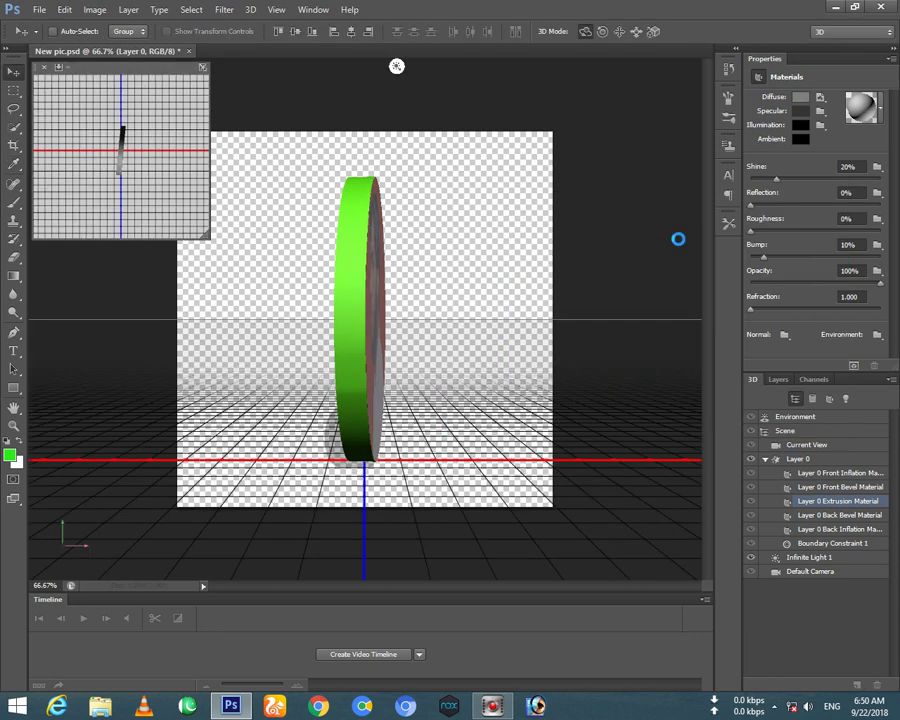
- Select the whole Layer 0 mesh and rotate the disc around its Y axis until the portrait faces straight forward
left_click_drag(357, 314, 376, 316)
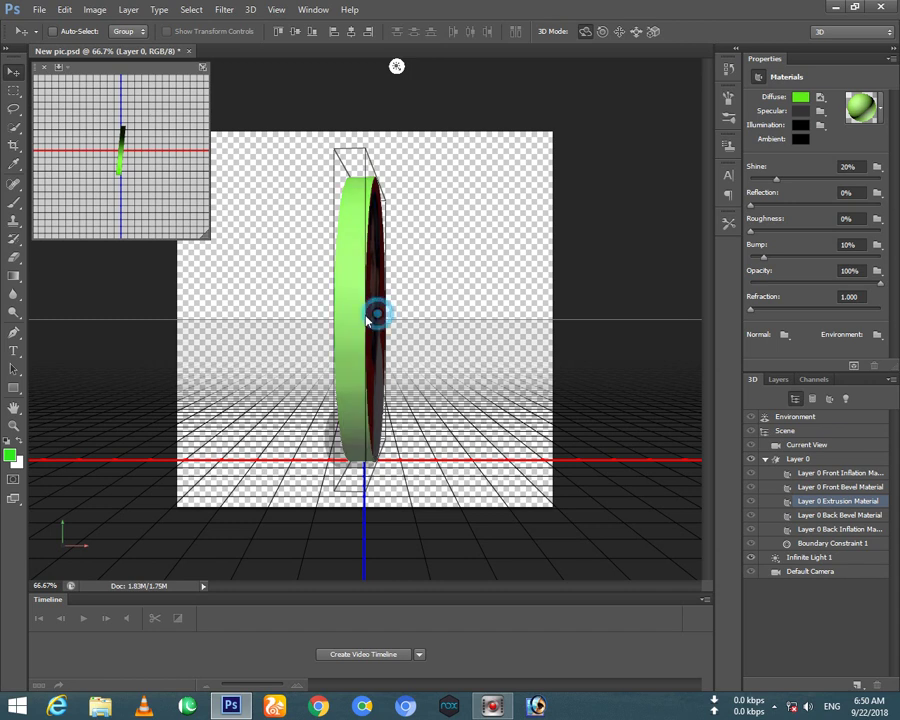
left_click(367, 317)
left_click(378, 311)
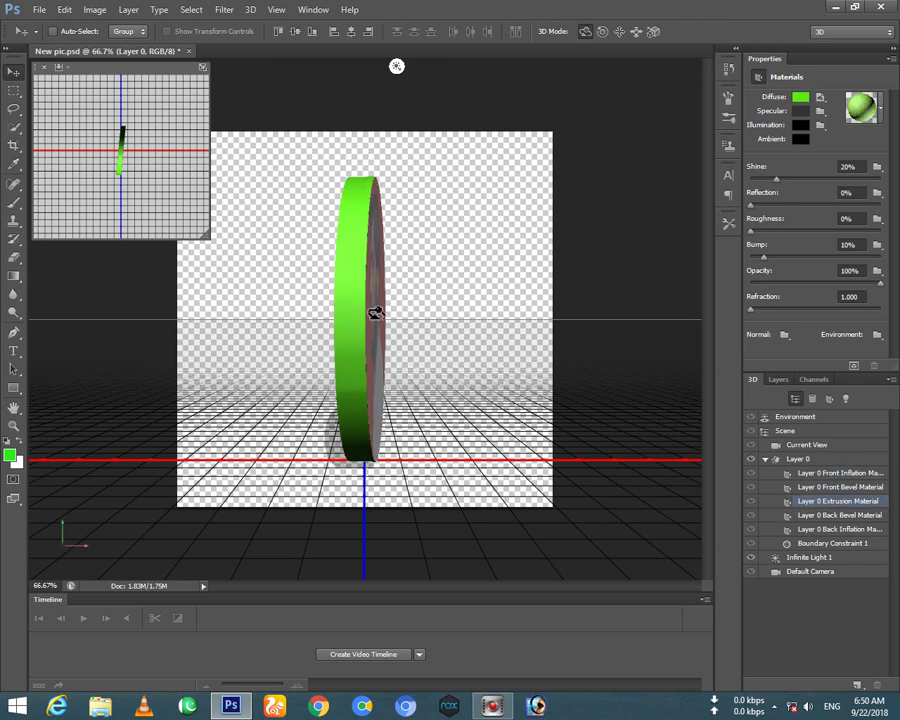
left_click(363, 318)
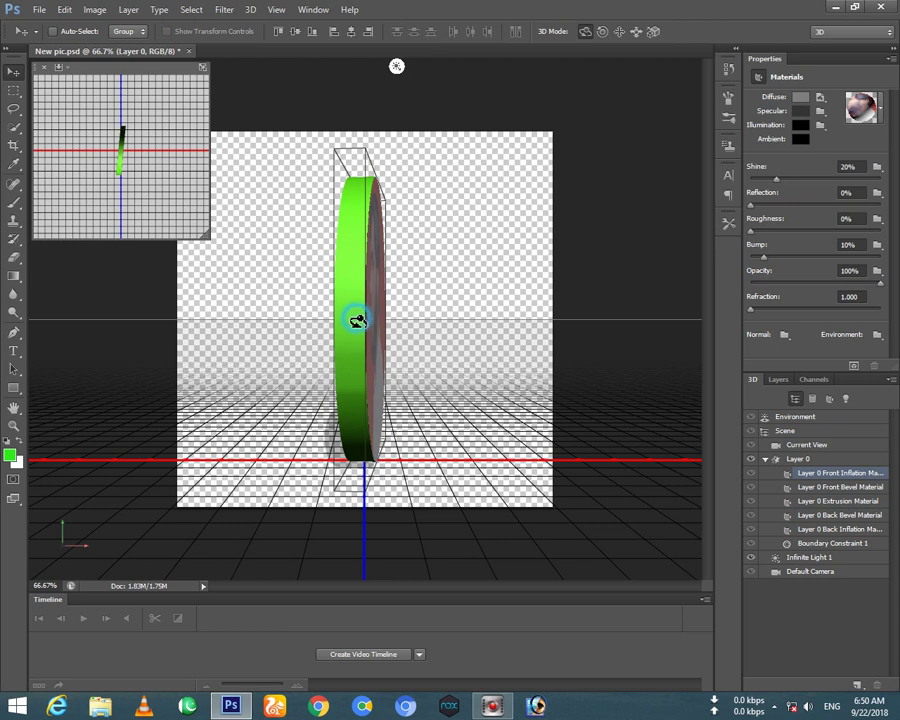
left_click(376, 322)
left_click(386, 311)
left_click(380, 295)
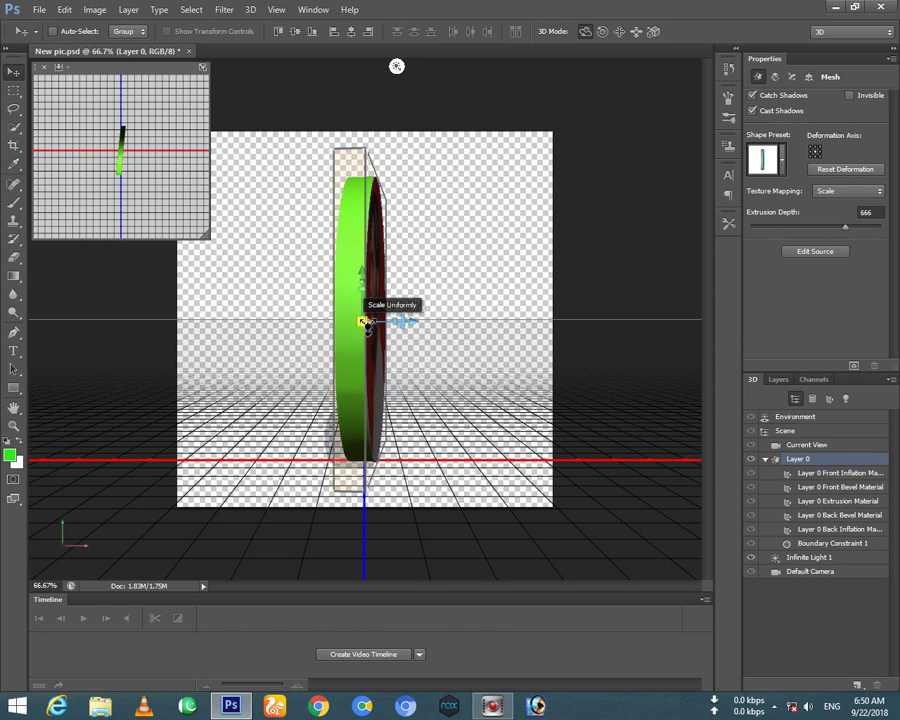
left_click_drag(374, 326, 561, 326)
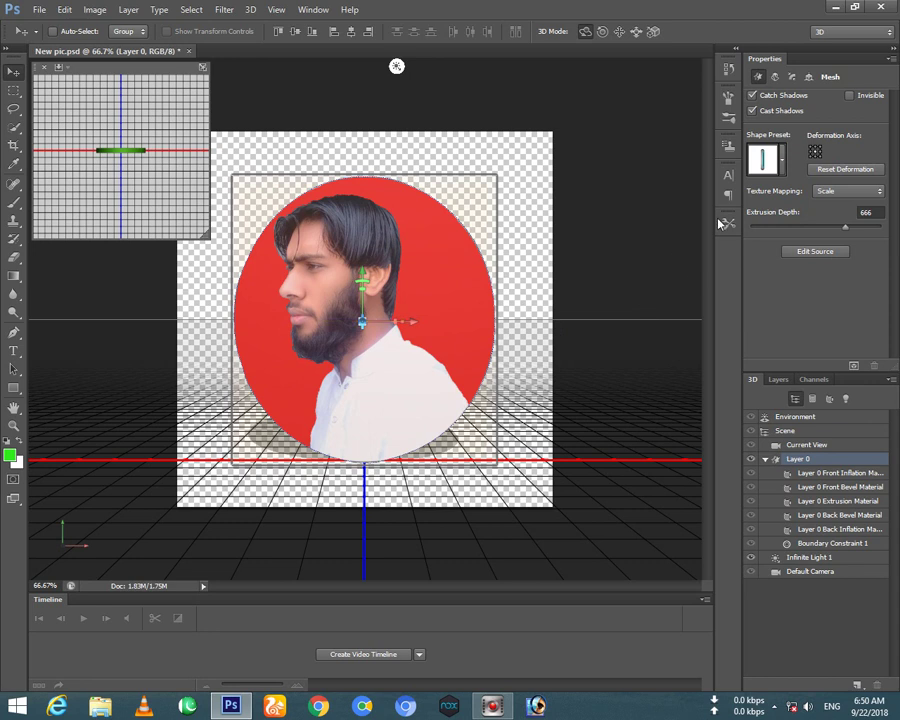
- Turn off Catch Shadows and Cast Shadows for the Layer 0 mesh and show its coordinates
left_click(753, 95)
left_click(791, 79)
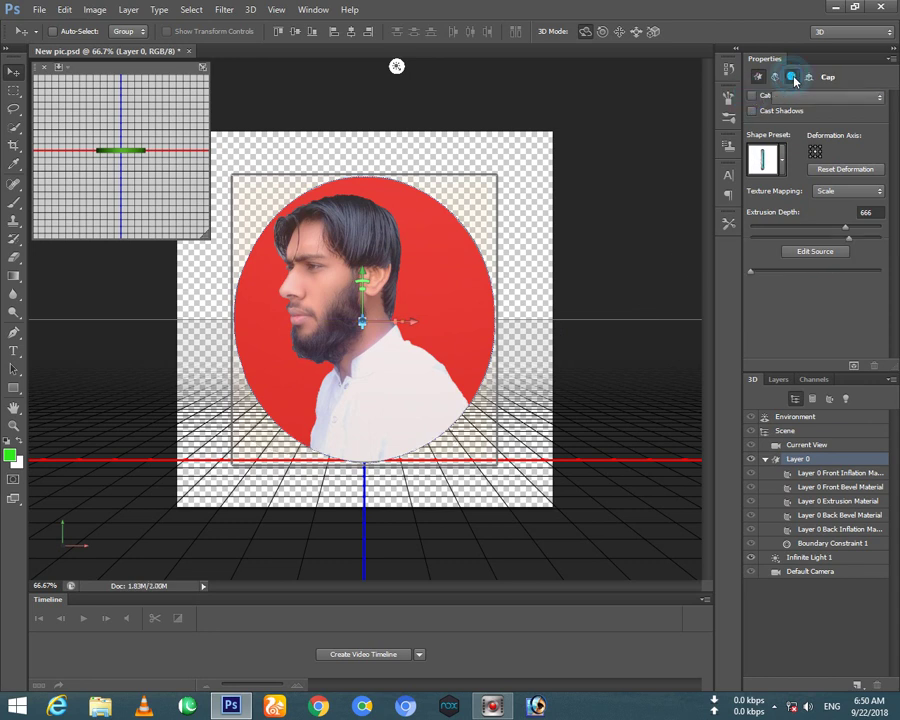
left_click(793, 84)
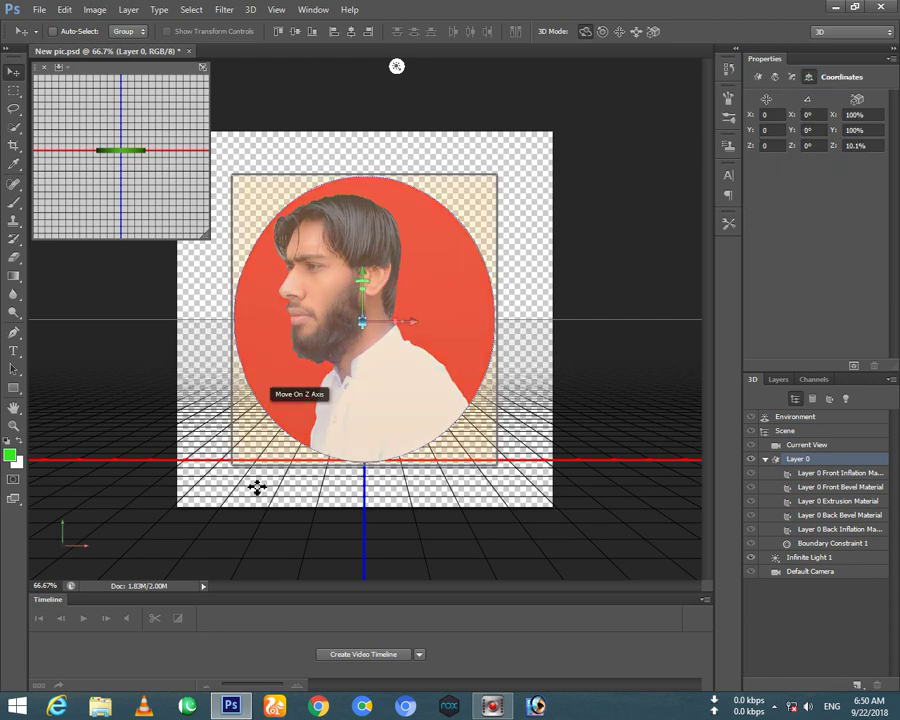
- Create a video timeline and enable keyframing for the Layer 0 3D mesh with a first keyframe at 0:00
left_click(352, 655)
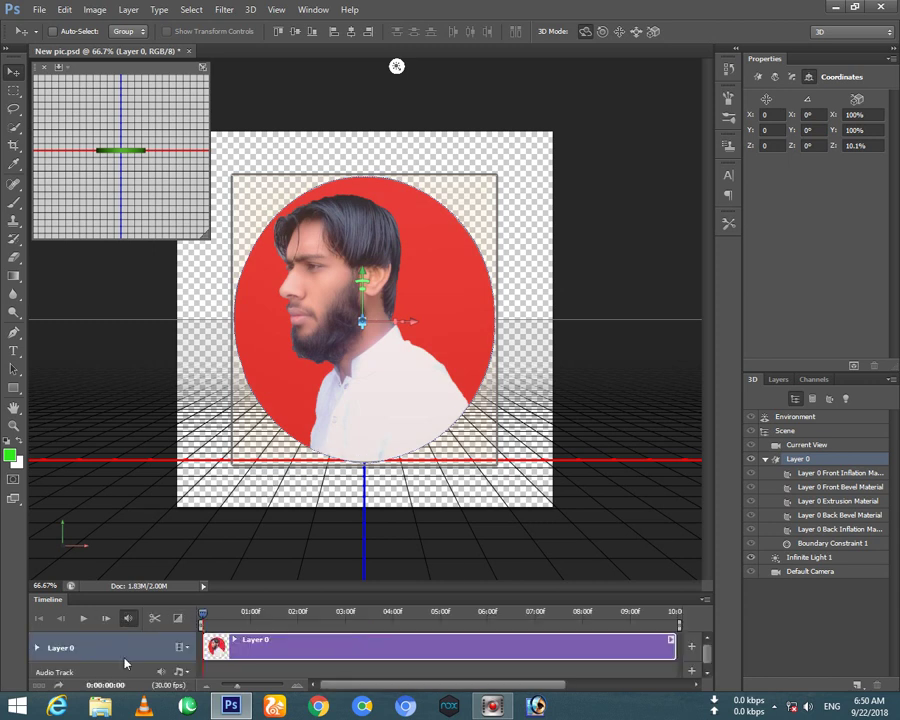
left_click(37, 648)
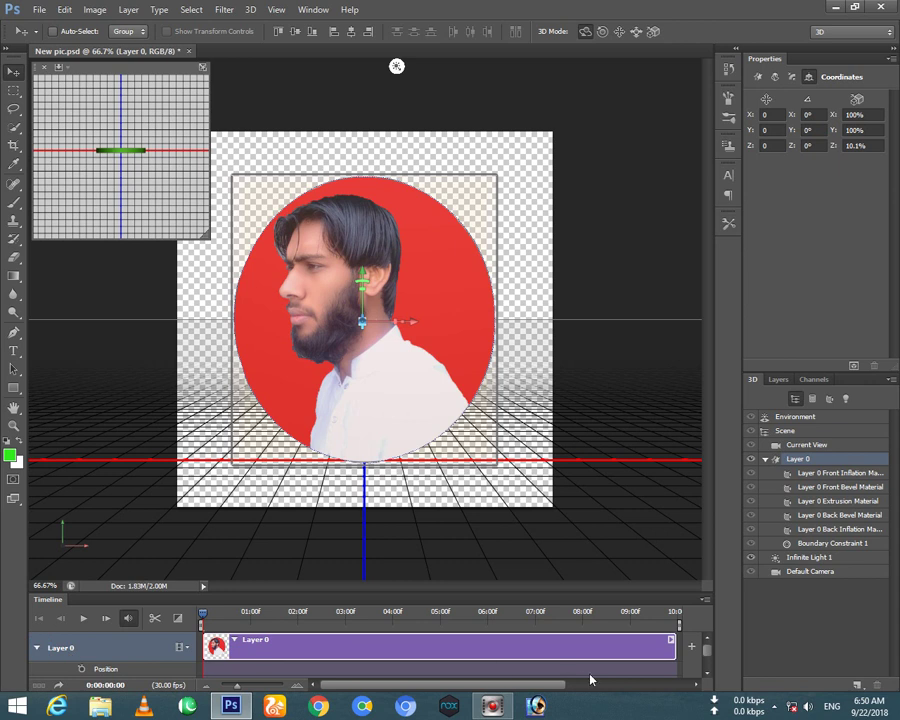
left_click_drag(706, 652, 706, 662)
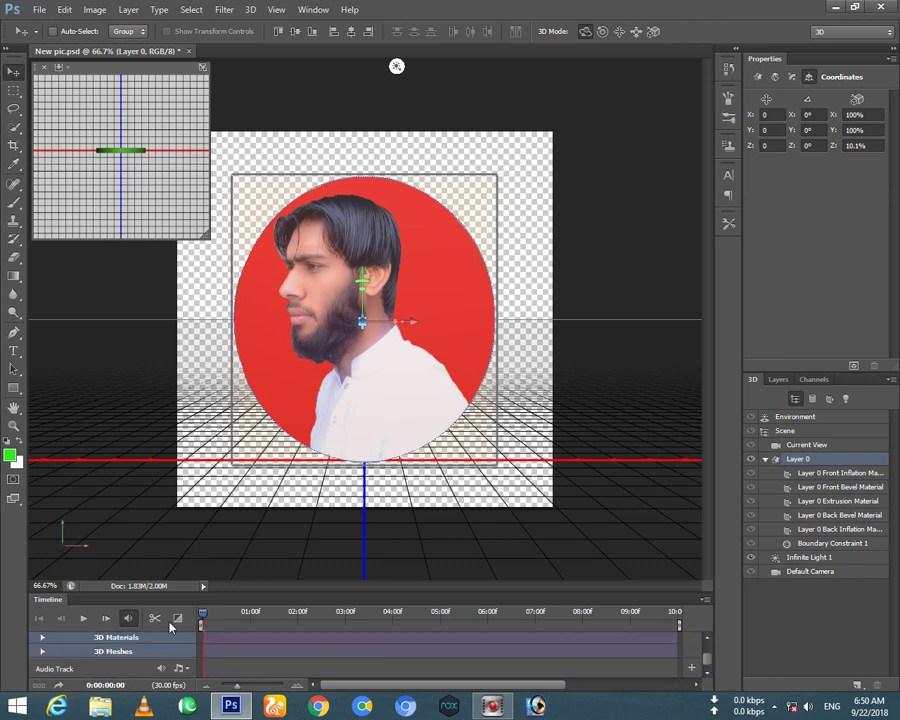
left_click(42, 651)
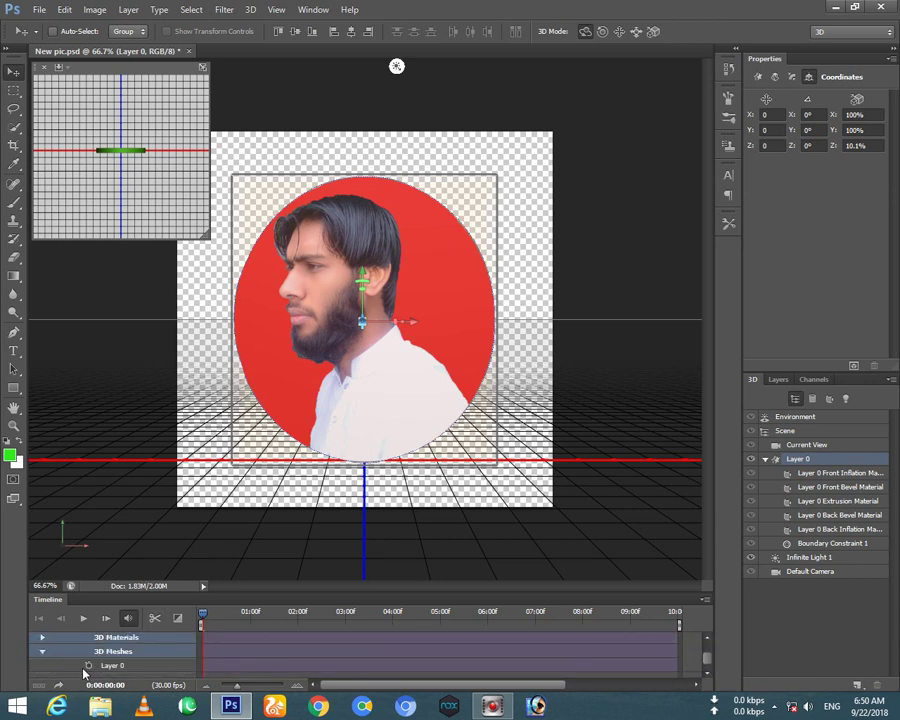
left_click(88, 666)
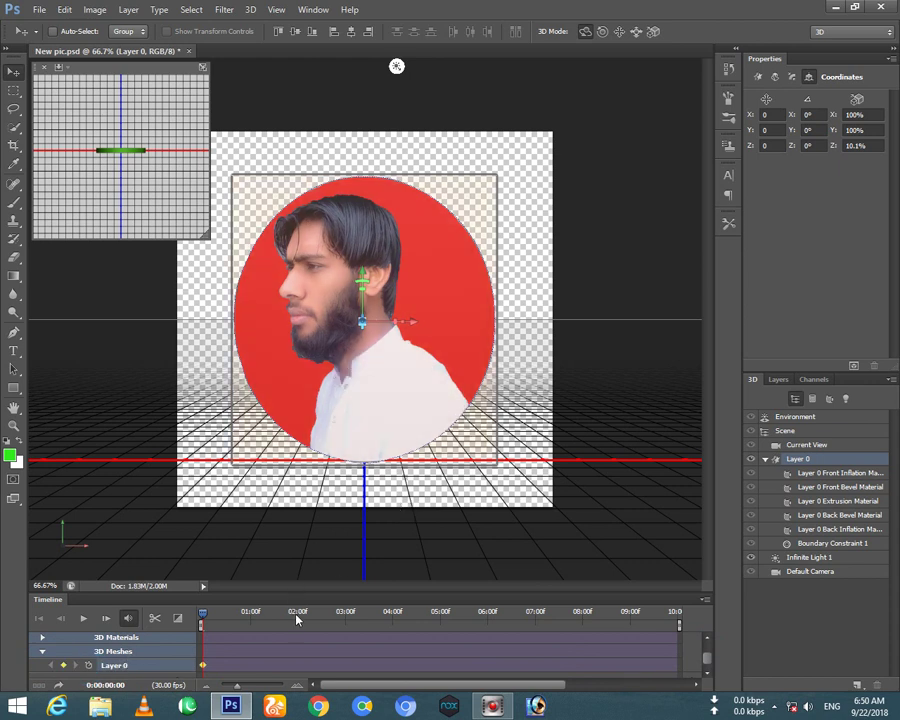
- At about 2 seconds on the timeline, rotate the disc about 180° around its Y axis to keyframe the half turn
left_click(297, 614)
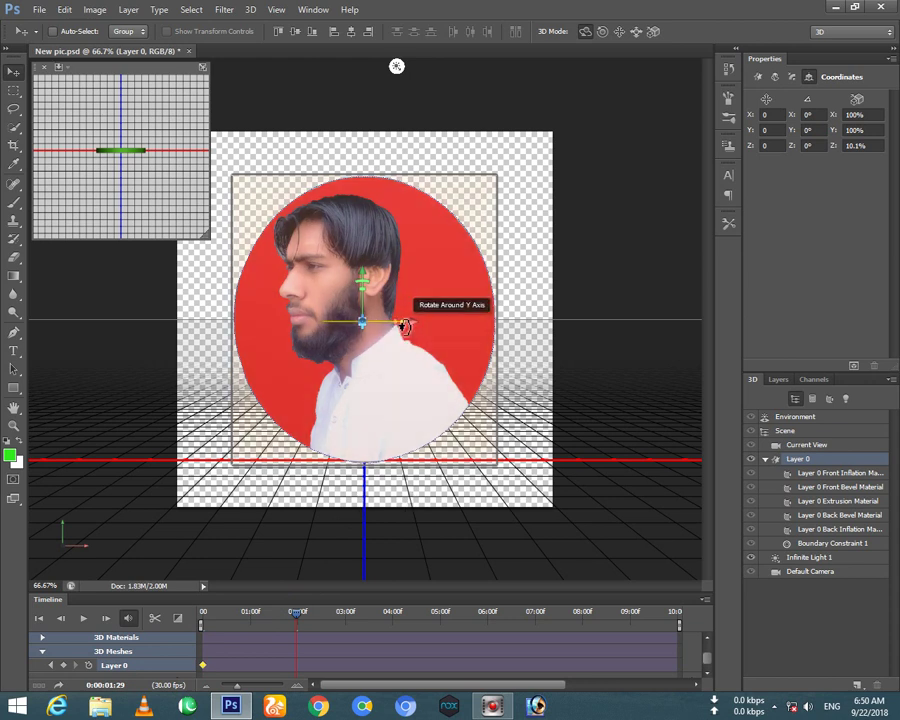
left_click_drag(403, 325, 782, 328)
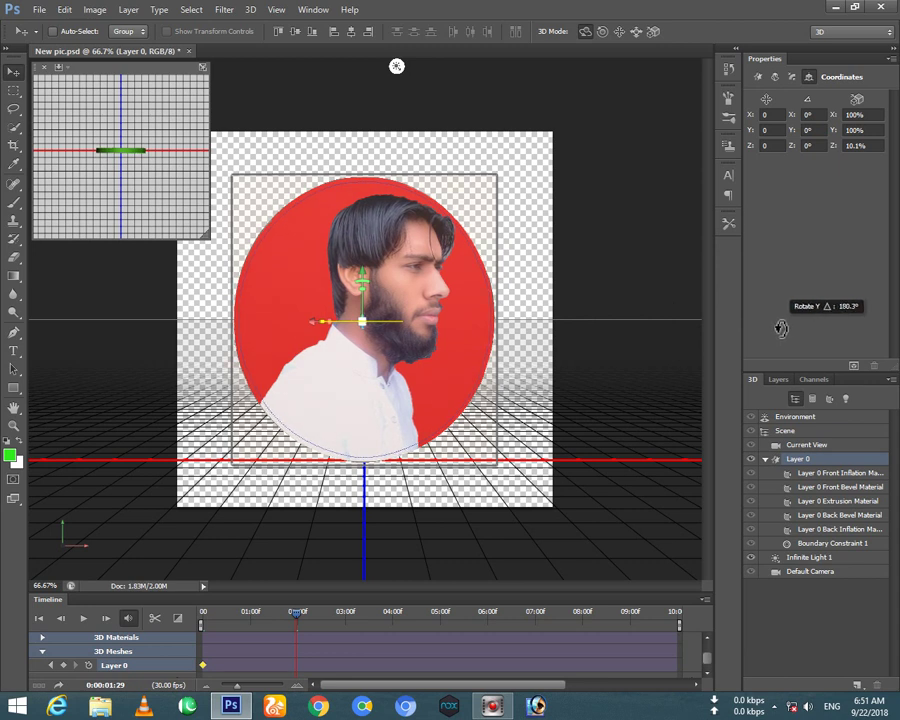
left_click_drag(715, 331, 715, 331)
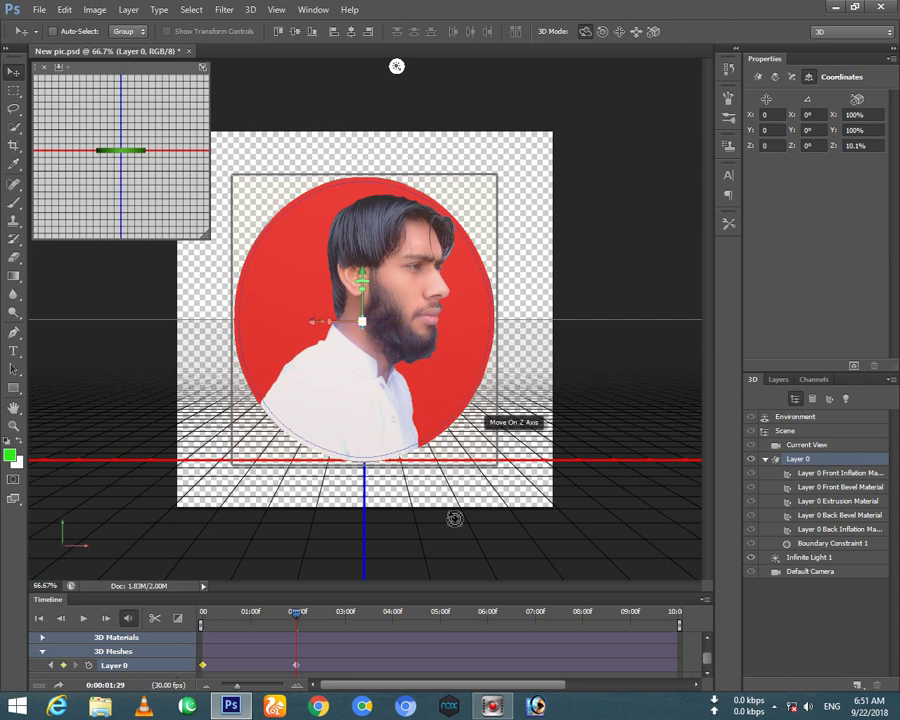
- At 4 seconds, rotate the disc another half turn around Y to face front, and shorten the work area to end there
left_click(393, 625)
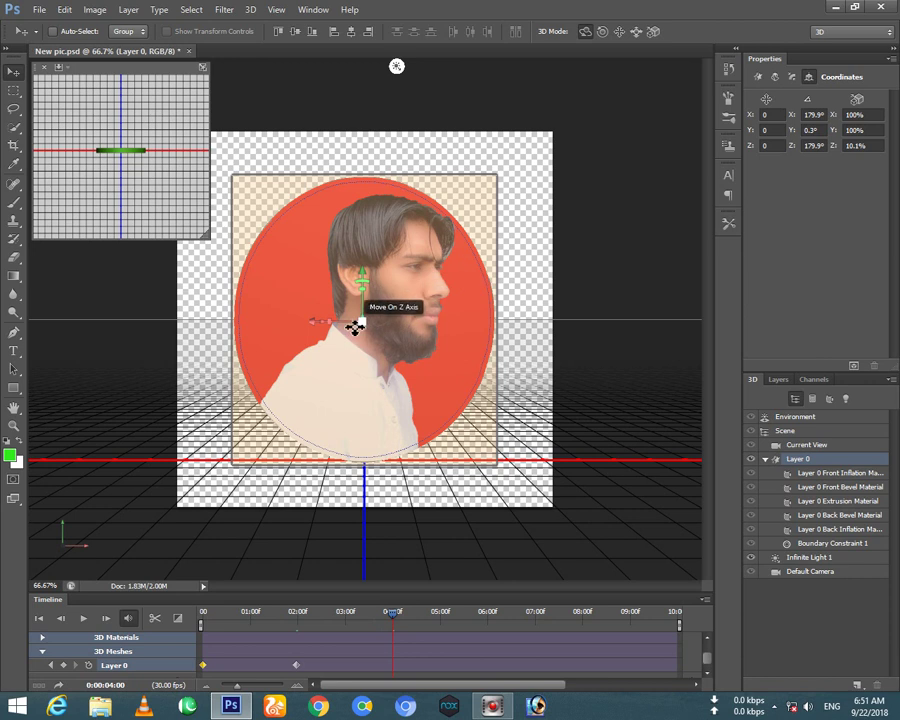
left_click_drag(321, 323, 700, 333)
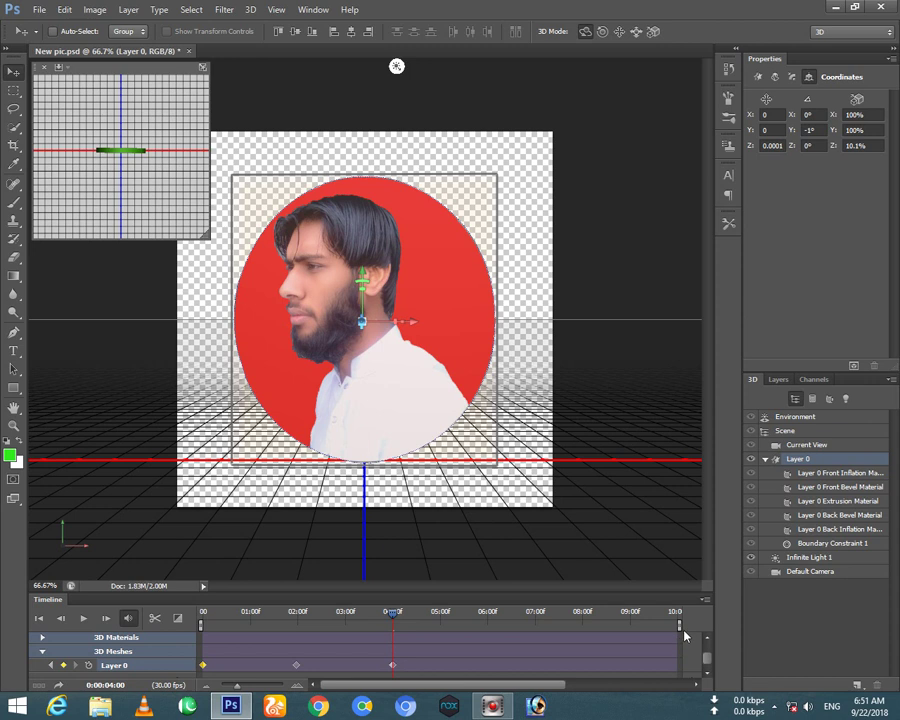
left_click_drag(680, 626, 399, 648)
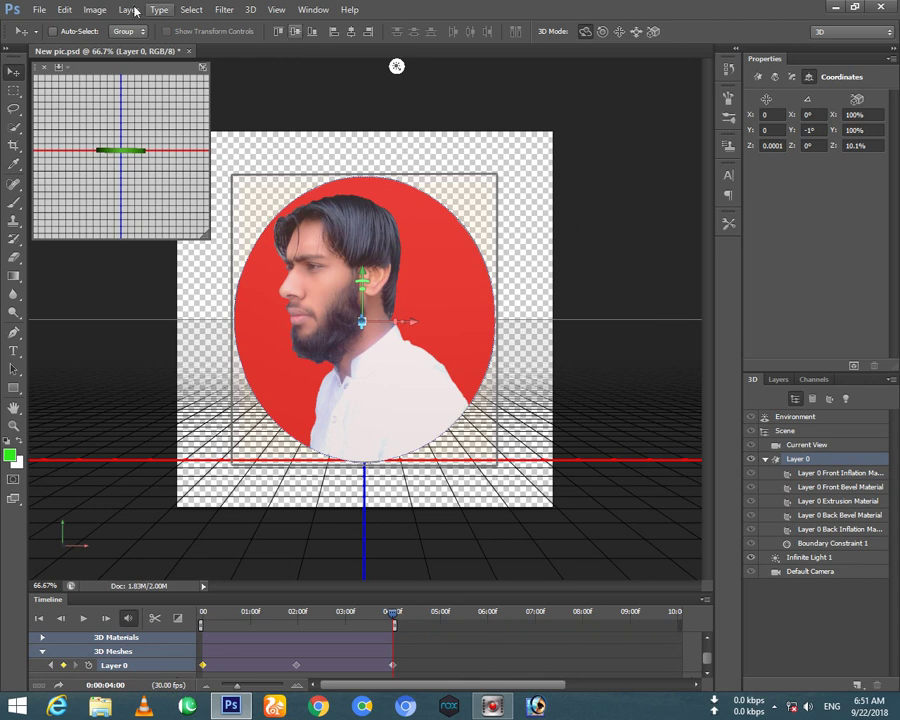
- Render the work area as the video New pic.mp4 in H.264, High Quality, 800 x 800 at 30 fps
left_click(38, 10)
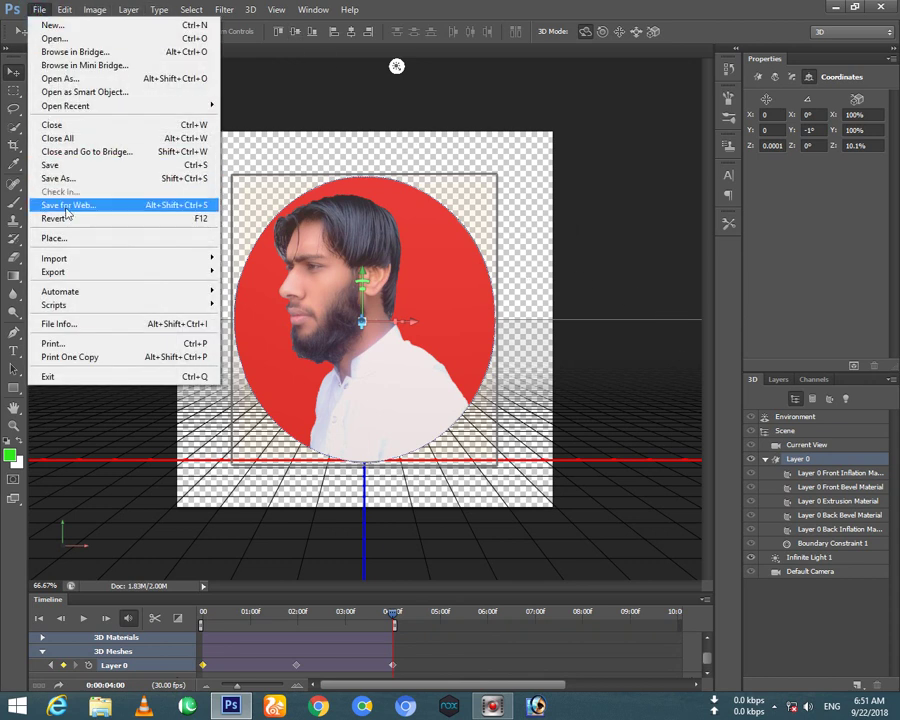
mouse_move(92, 273)
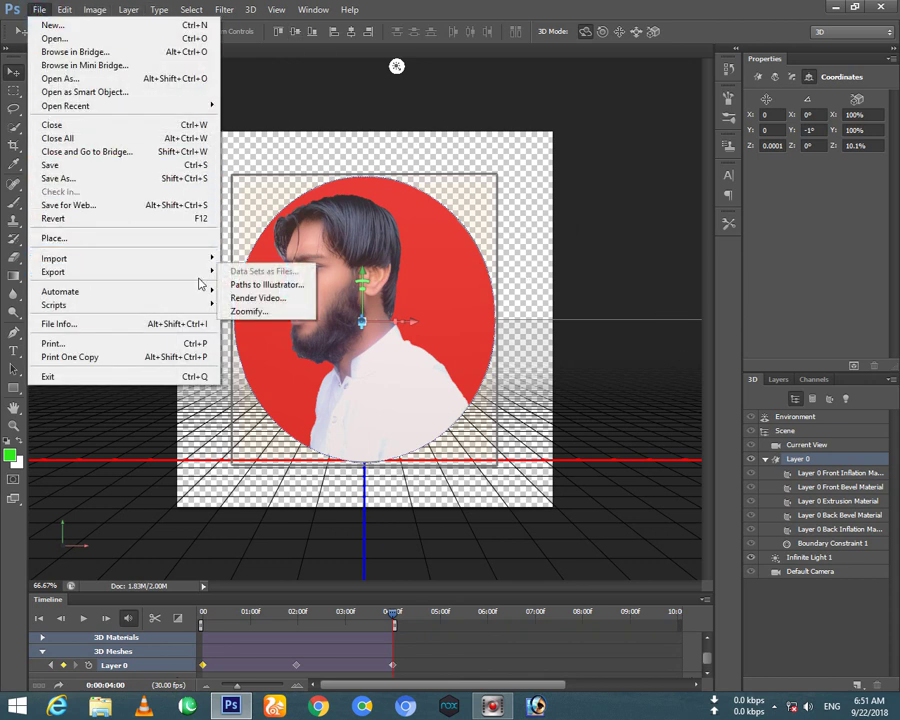
left_click(255, 296)
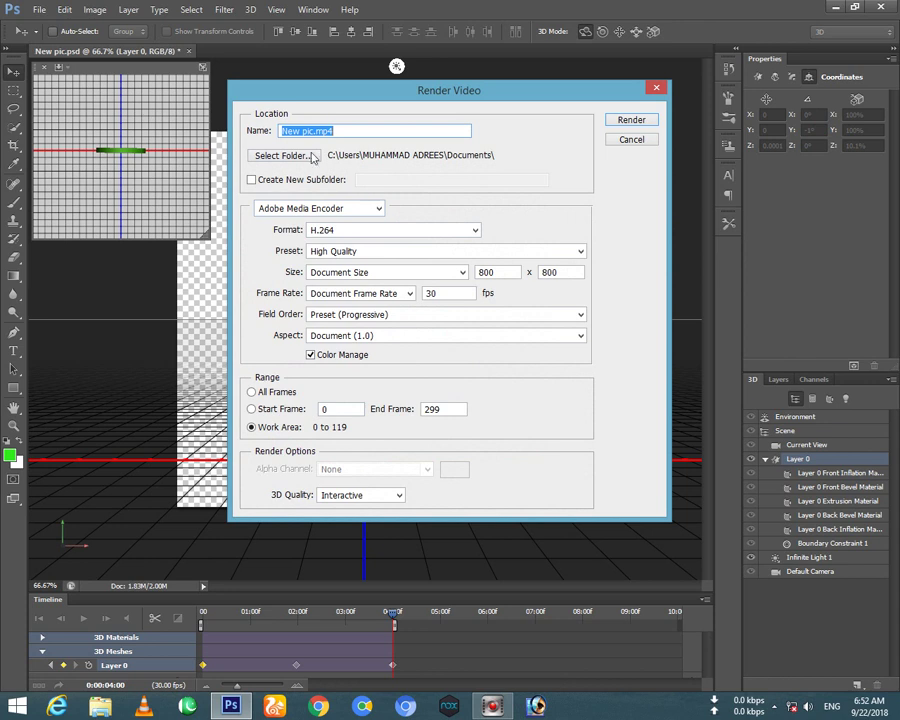
left_click(632, 121)
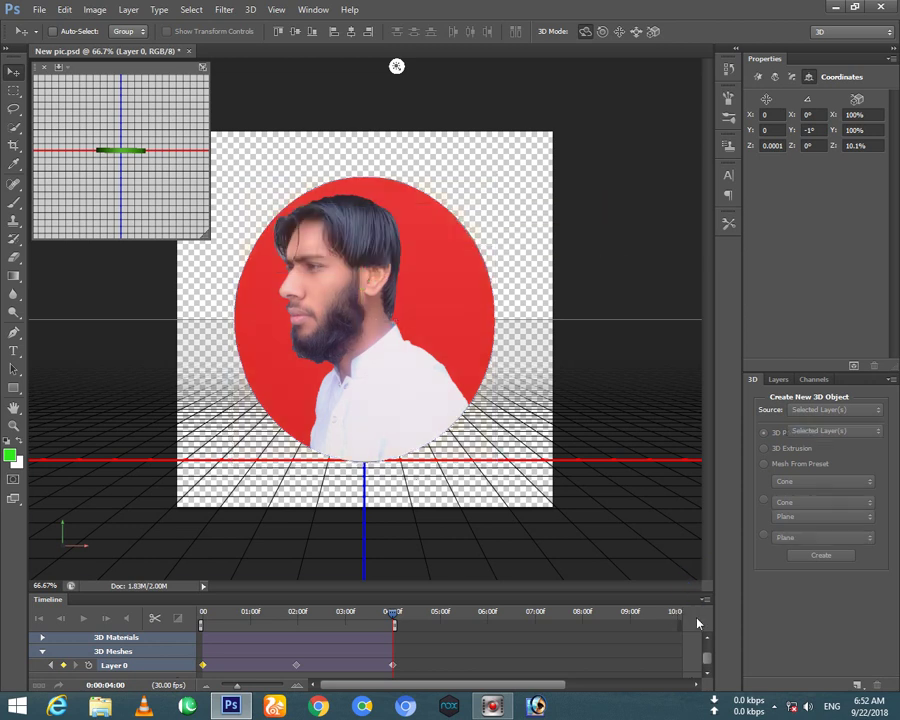
left_click(702, 598)
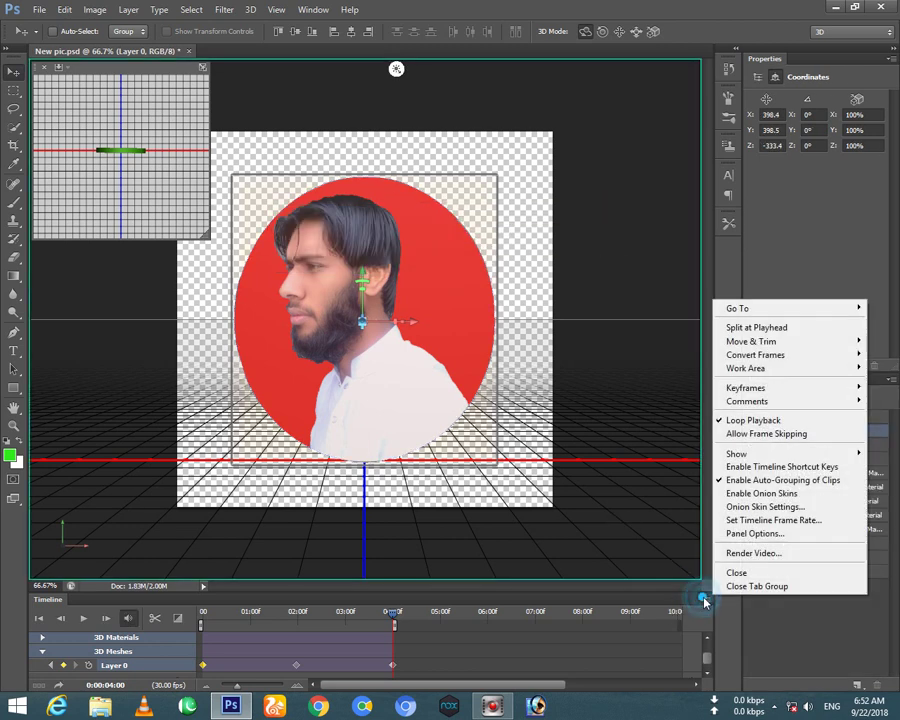
left_click(738, 494)
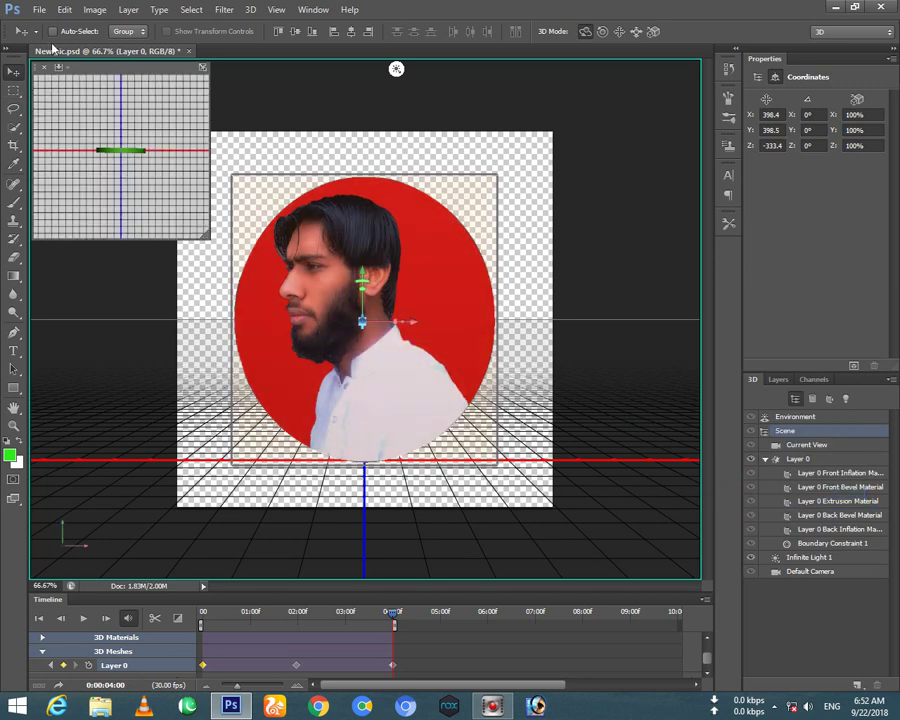
- Set up a Save for Web export of the animation as a 256-color GIF without transparency, looping Forever
left_click(38, 9)
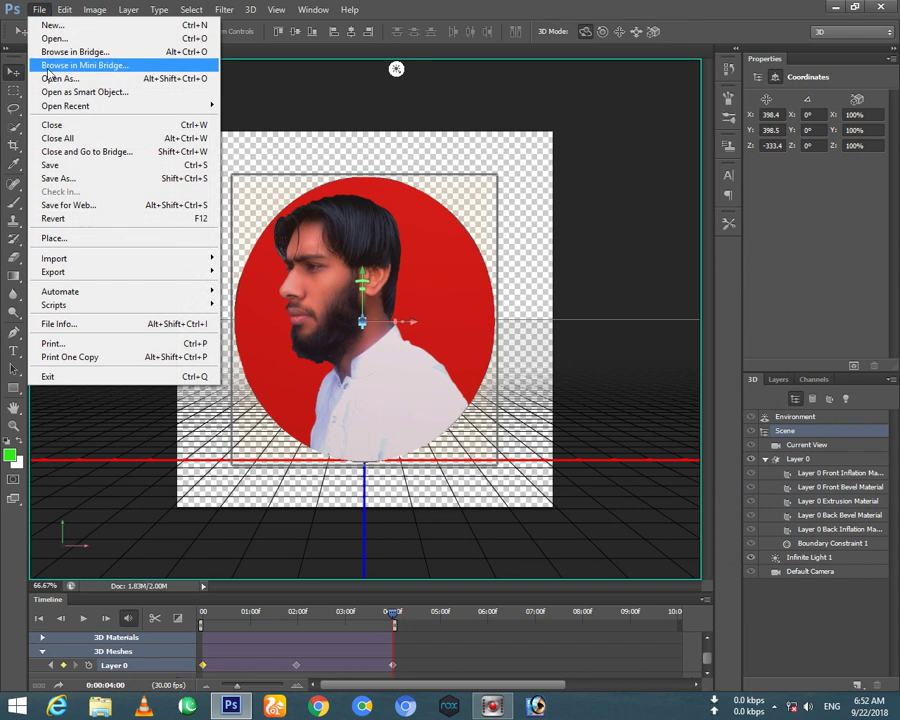
left_click(93, 206)
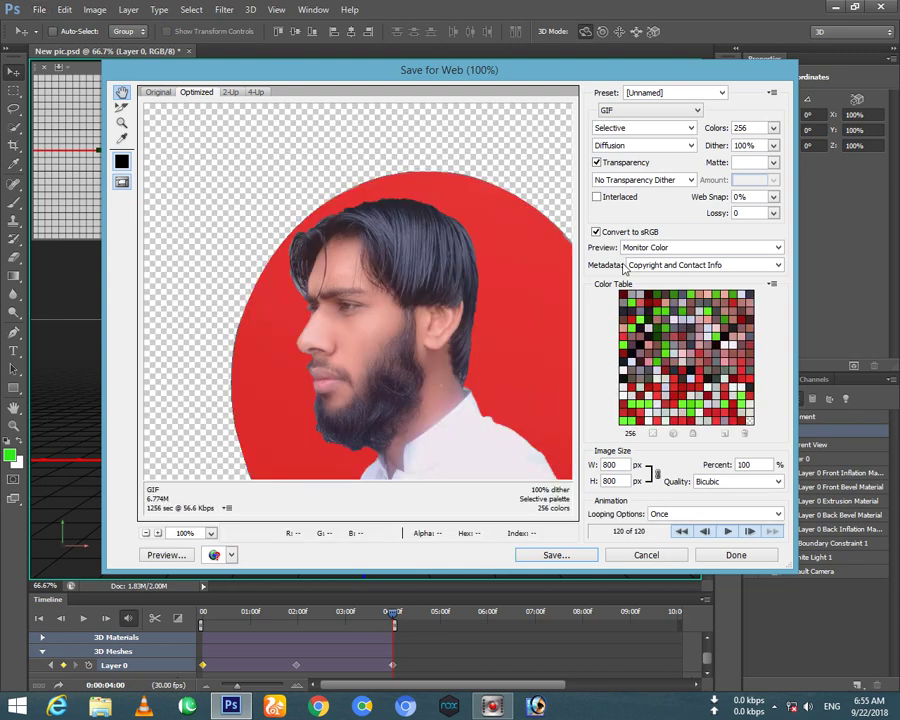
left_click(597, 163)
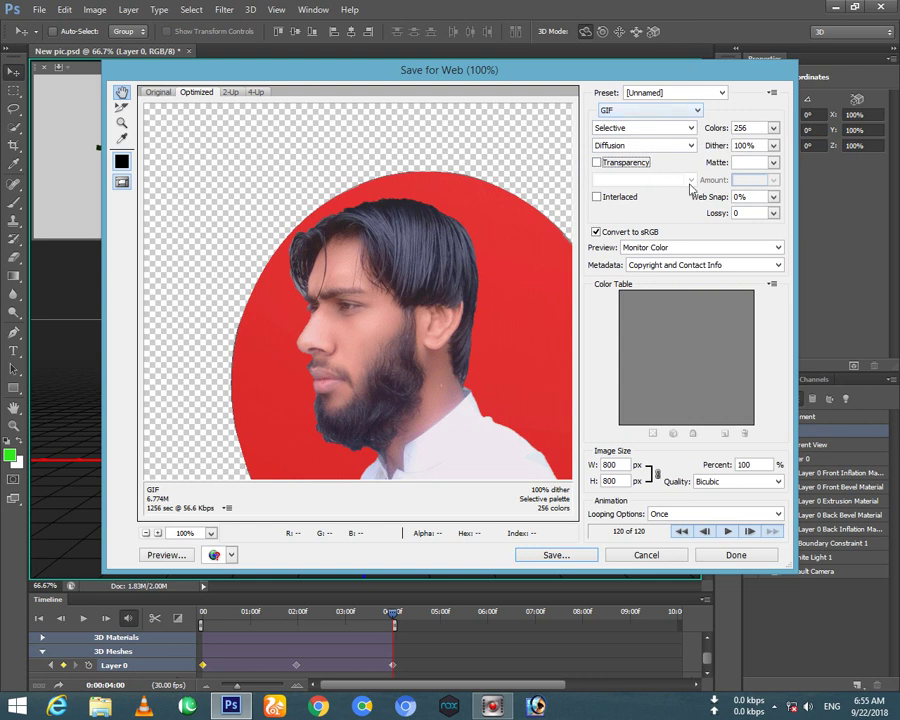
left_click(773, 128)
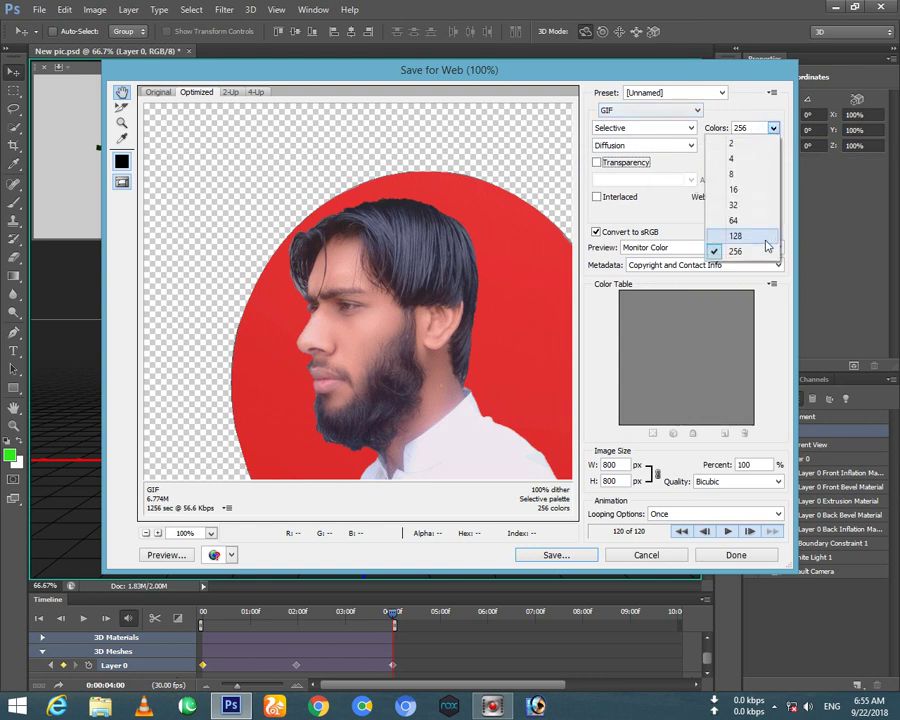
left_click(738, 251)
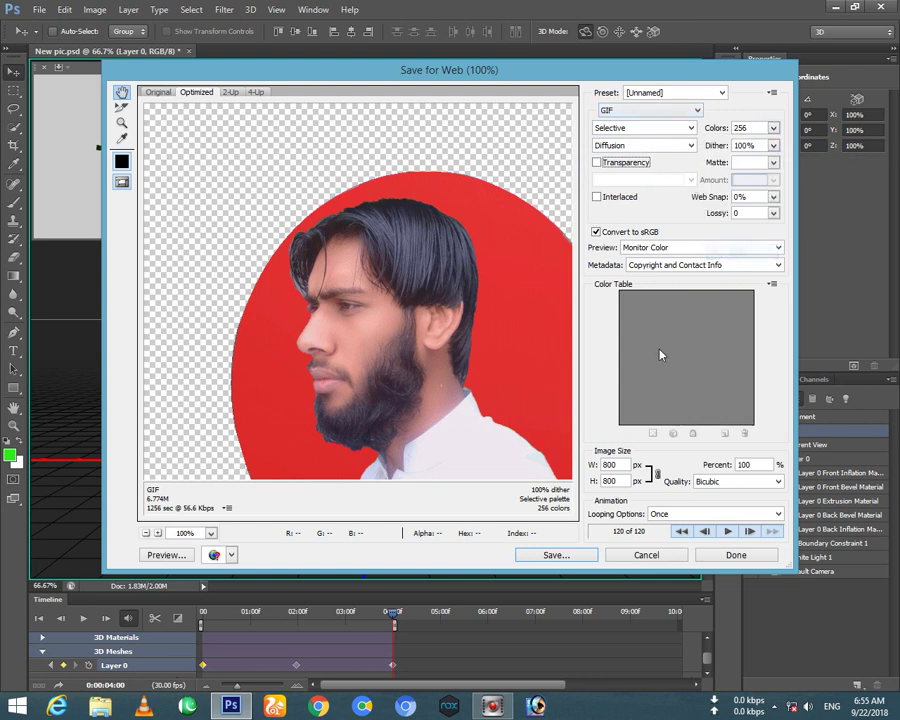
left_click(689, 518)
left_click(683, 537)
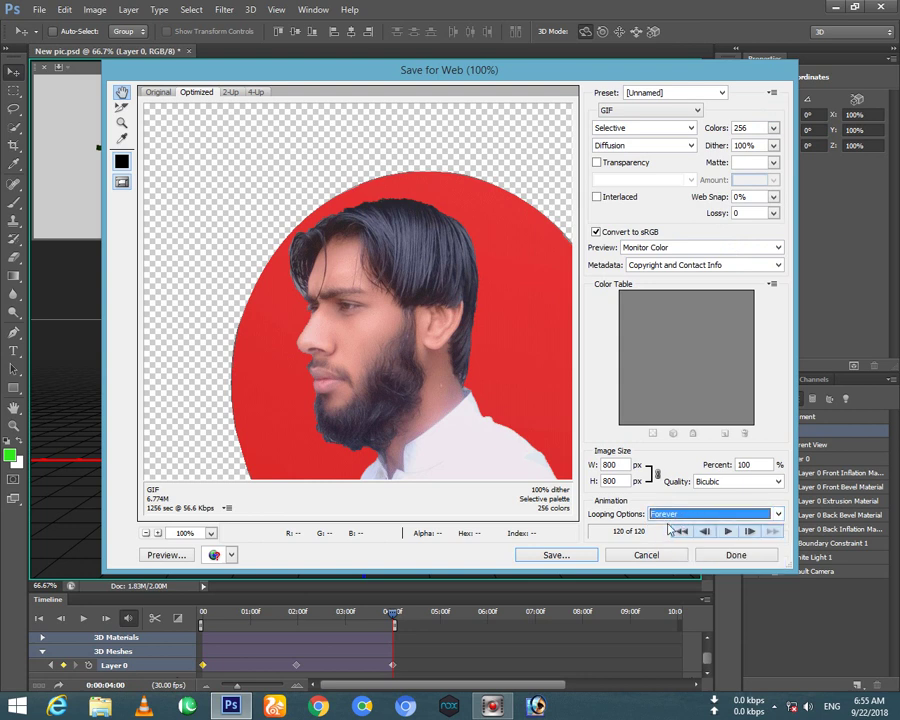
- Save the optimized animation as New-pic.gif in the Documents folder
left_click(568, 558)
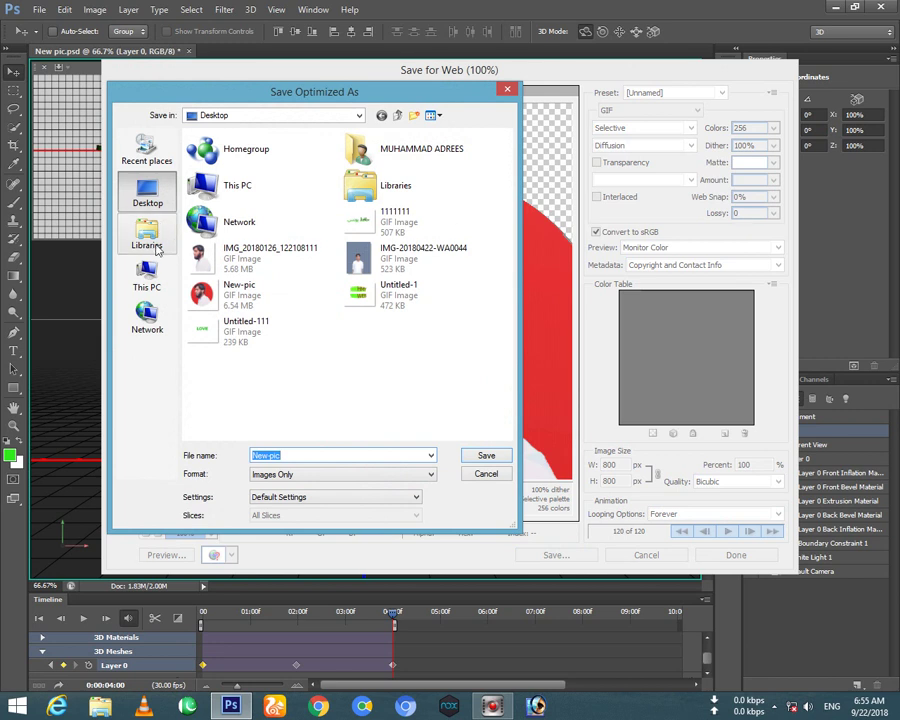
double_click(431, 155)
double_click(413, 163)
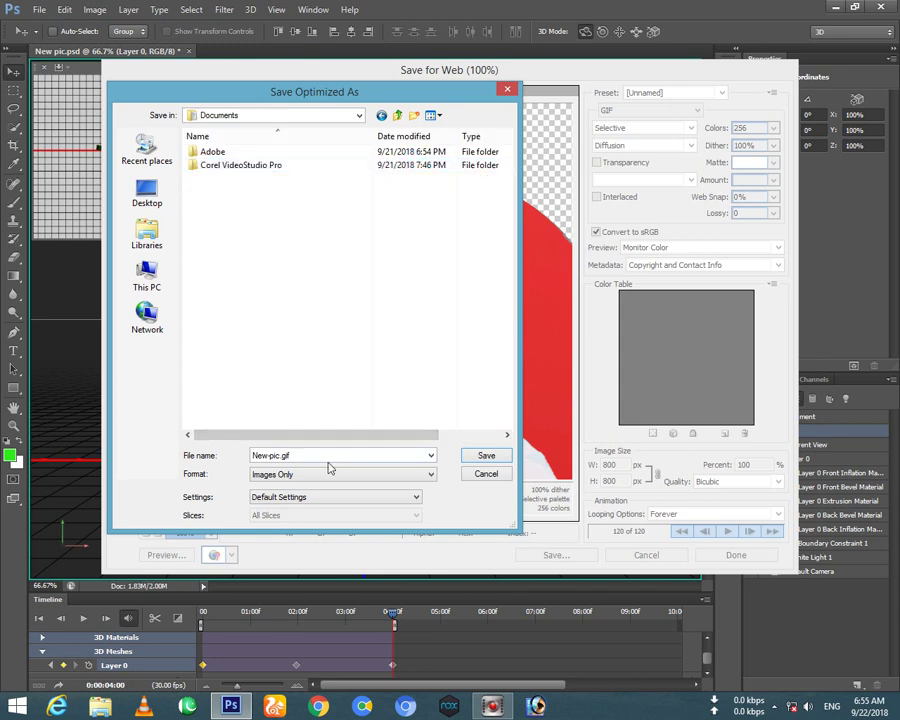
left_click(486, 459)
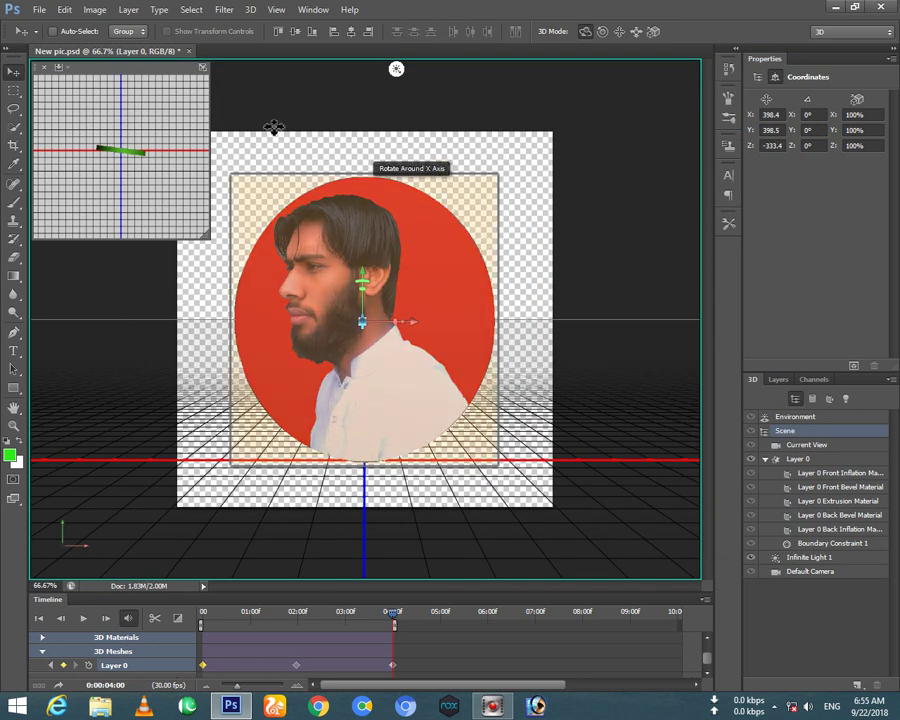
- Switch to File Explorer, play the exported New-pic GIF from the Documents folder to check the spin, and close its player
left_click(41, 11)
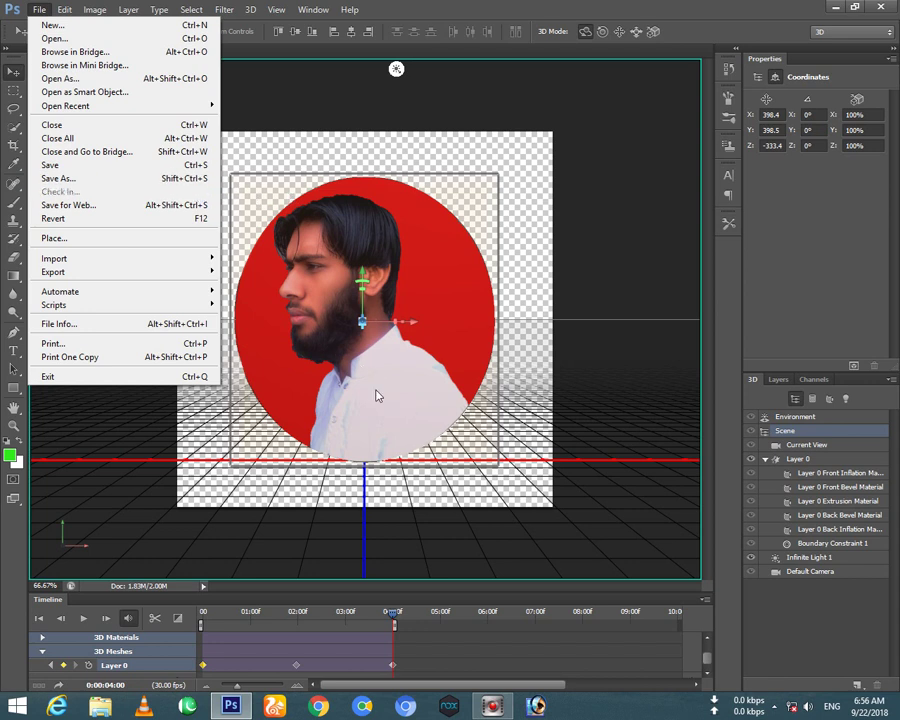
right_click(105, 710)
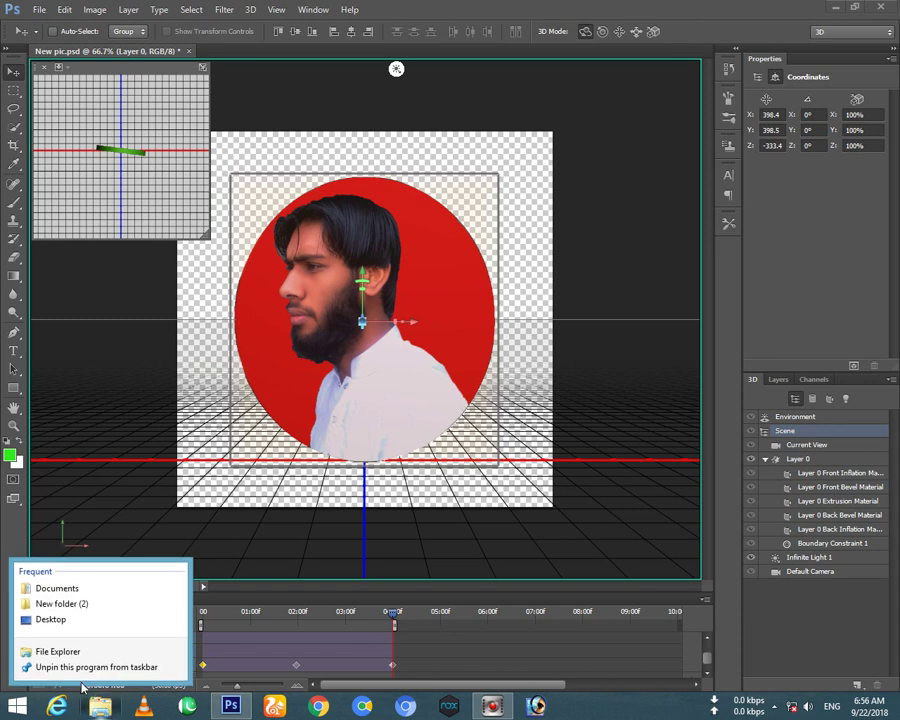
left_click(90, 587)
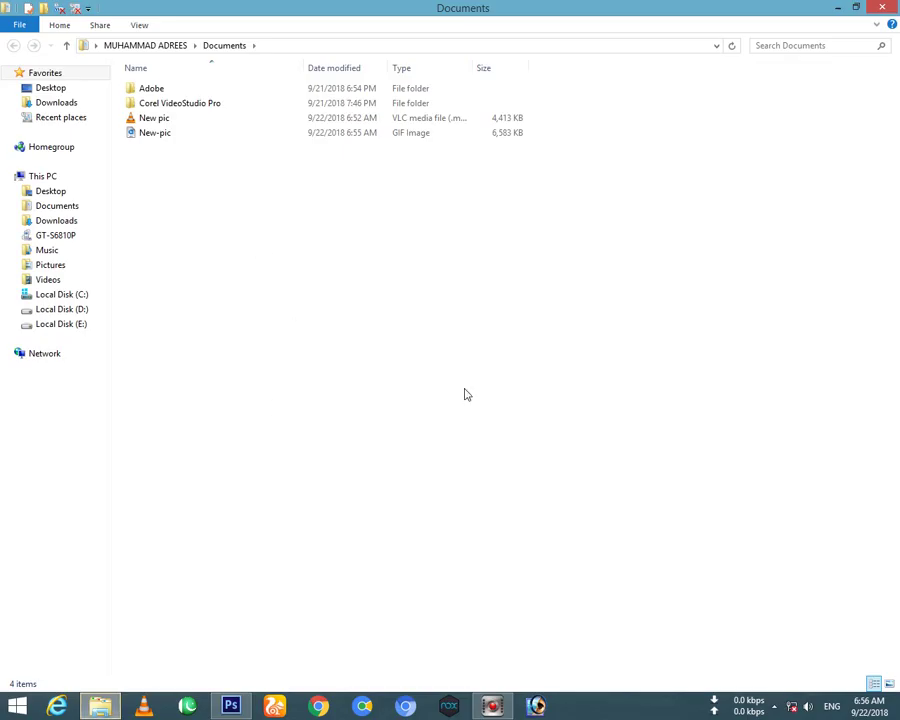
left_click(224, 133)
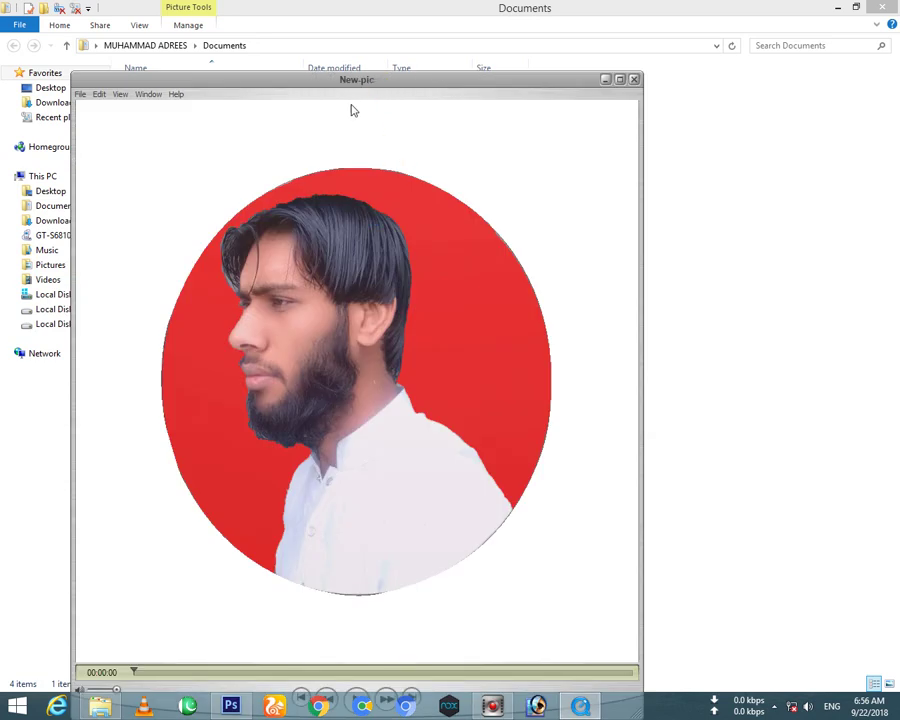
left_click_drag(390, 85, 384, 30)
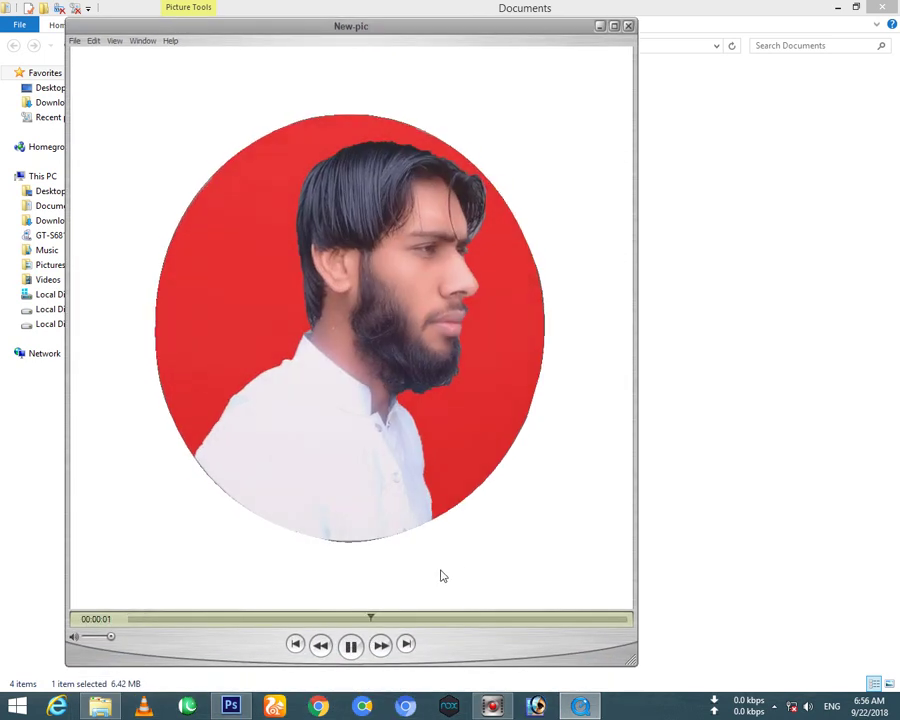
left_click(350, 647)
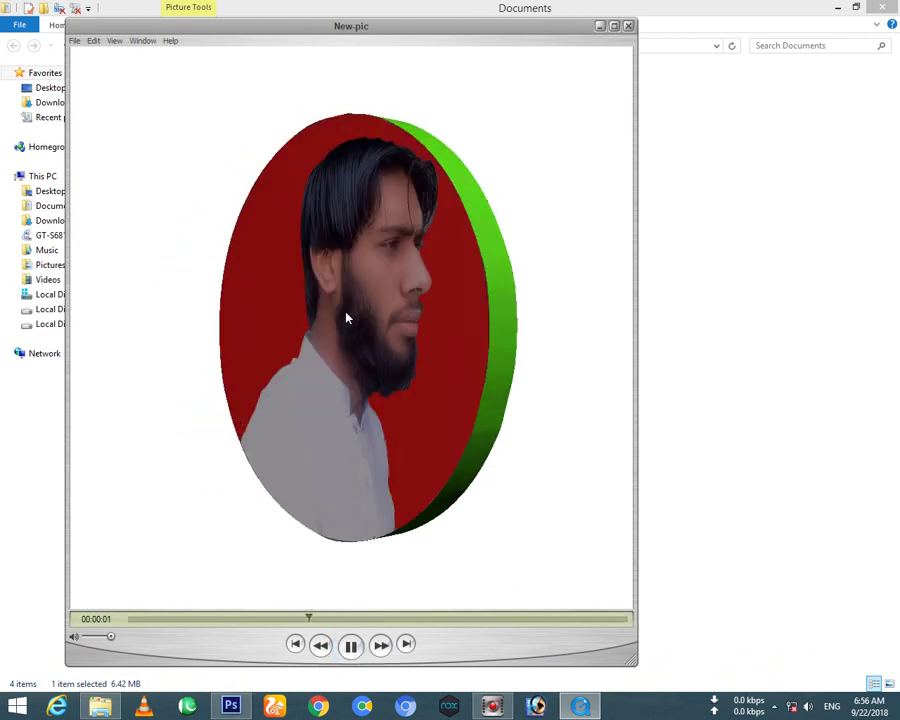
left_click(629, 27)
- Play the rendered New pic.mp4 from the Documents folder in VLC media player to check the spinning disc
left_click(331, 121)
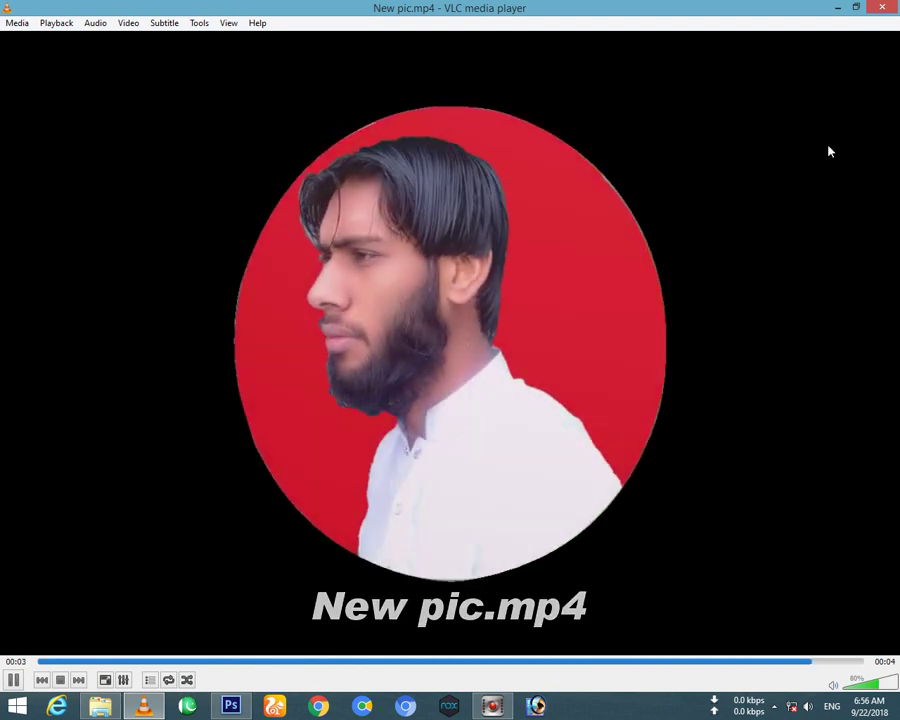
left_click(493, 708)
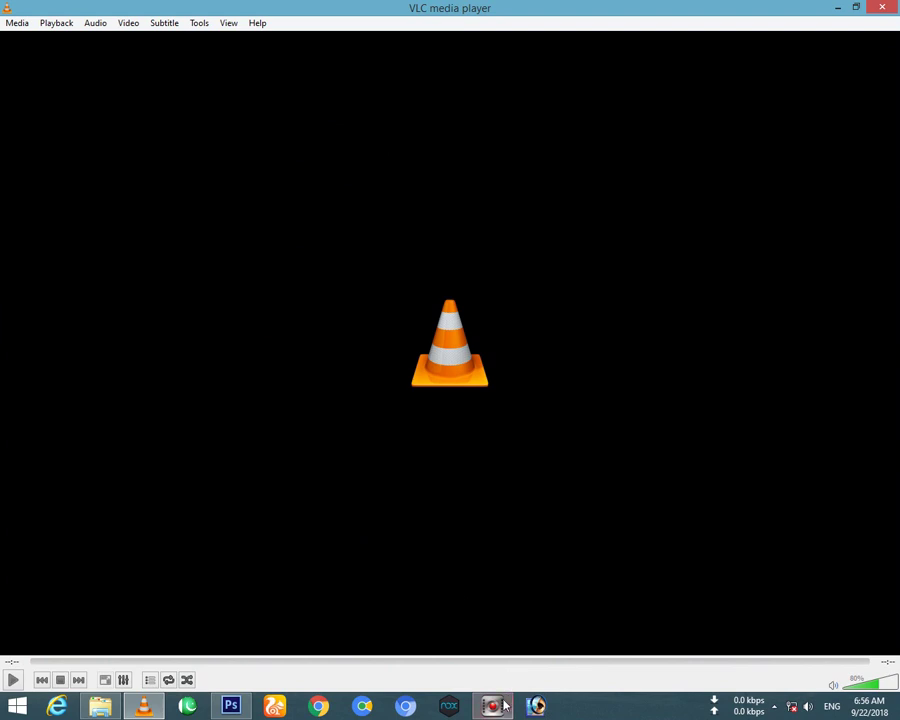